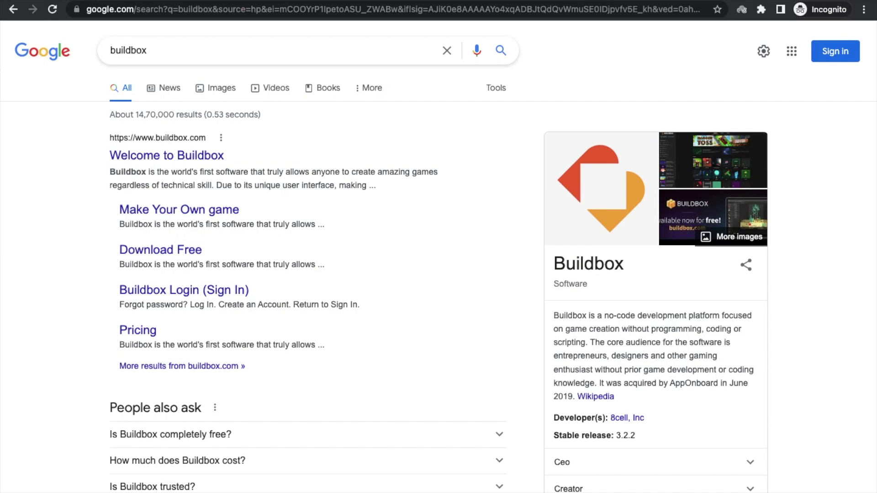
- Open the official Buildbox website and go to its Get Started page
{"action": "left_click", "coordinate": [191, 156]}
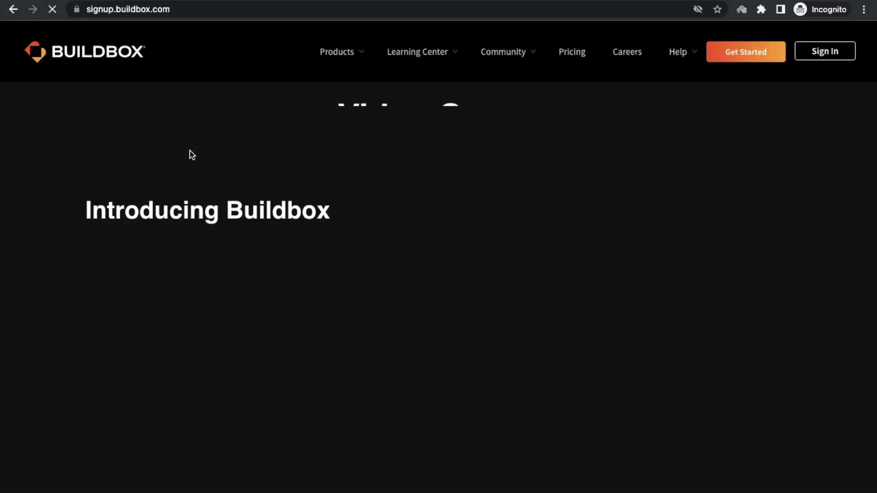
{"action": "scroll", "coordinate": [356, 245], "scroll_direction": "down", "scroll_amount": 4}
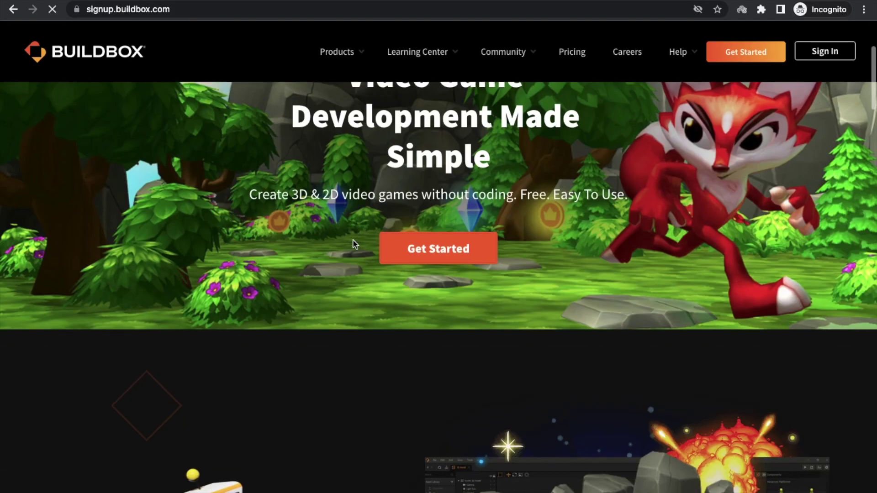
{"action": "left_click", "coordinate": [430, 246]}
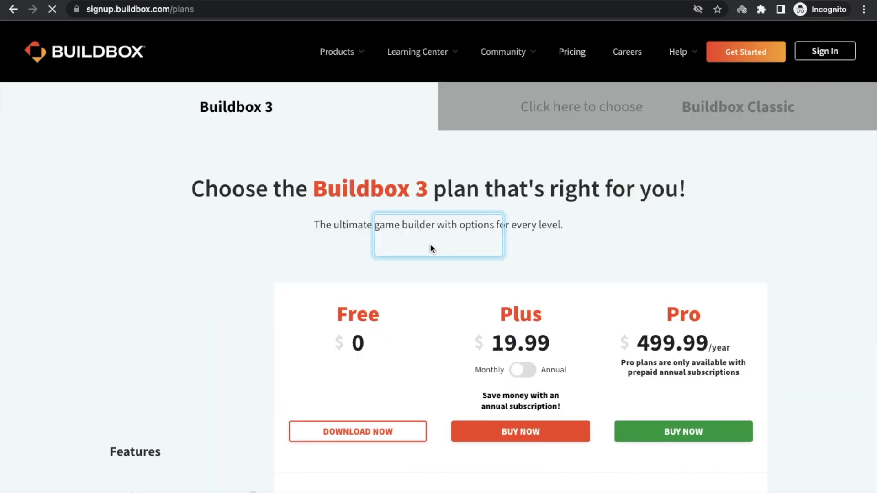
- Download Buildbox 3 from the Free tier on the plans page
{"action": "scroll", "coordinate": [431, 248], "scroll_direction": "down", "scroll_amount": 5}
{"action": "scroll", "coordinate": [241, 203], "scroll_direction": "up", "scroll_amount": 1}
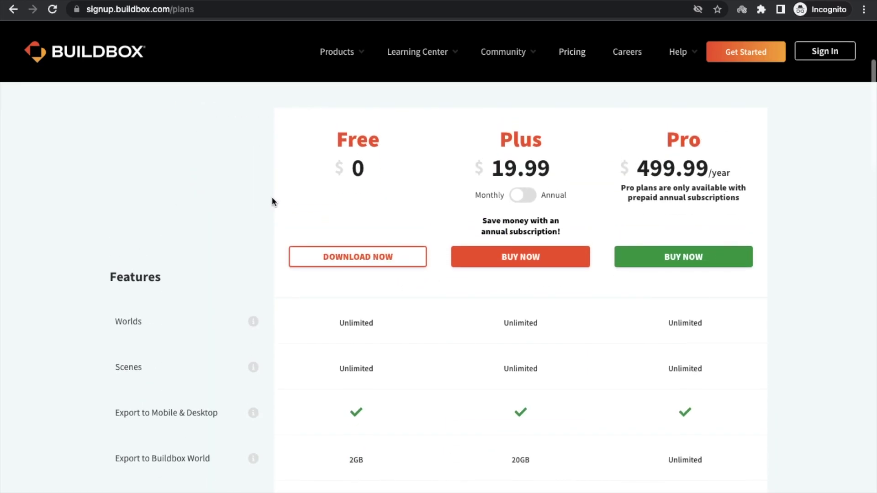
{"action": "scroll", "coordinate": [272, 198], "scroll_direction": "down", "scroll_amount": 1}
{"action": "scroll", "coordinate": [277, 224], "scroll_direction": "up", "scroll_amount": 3}
{"action": "scroll", "coordinate": [279, 236], "scroll_direction": "down", "scroll_amount": 1}
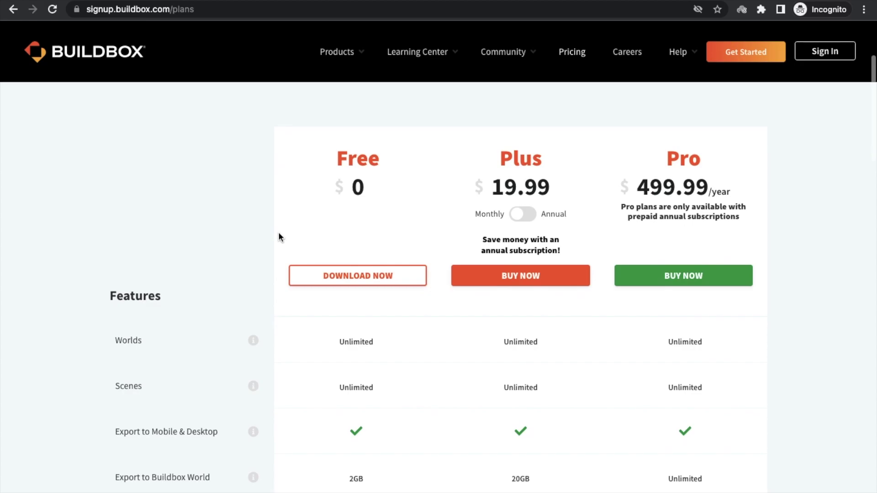
{"action": "left_click", "coordinate": [380, 285]}
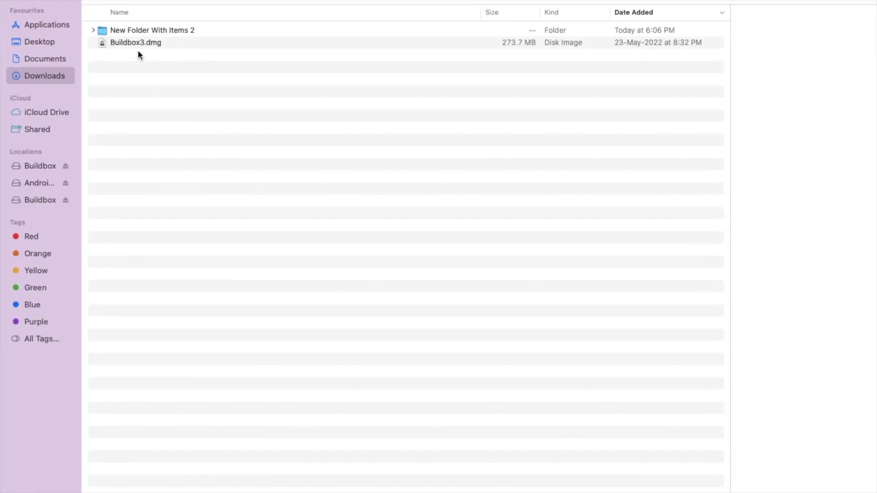
- Open Buildbox3.dmg from Downloads and copy Buildbox into Applications
{"action": "left_click", "coordinate": [126, 44]}
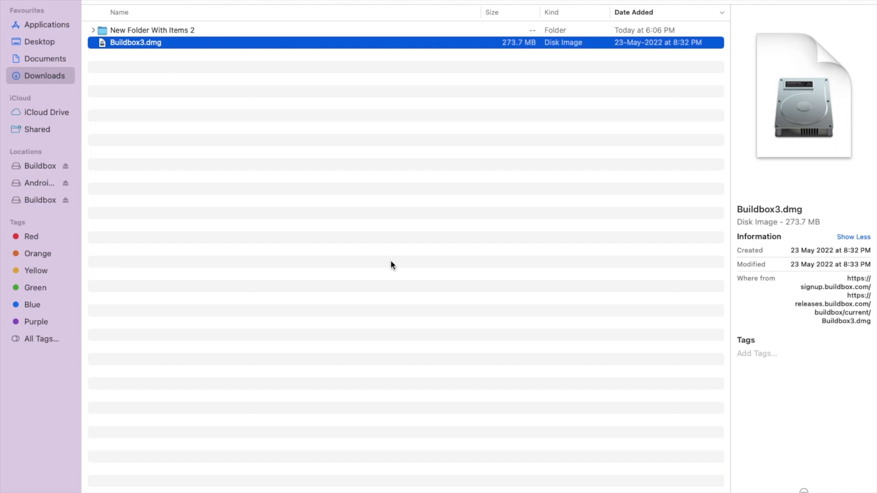
{"action": "key", "text": "F11"}
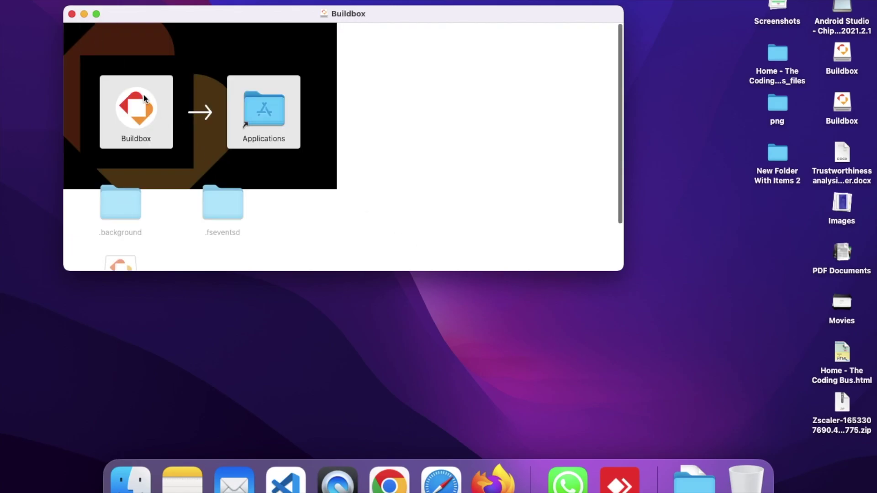
{"action": "left_click_drag", "start_coordinate": [140, 115], "coordinate": [263, 110]}
- Find Buildbox in Launchpad by searching 'build' and launch it
{"action": "key", "text": "F4"}
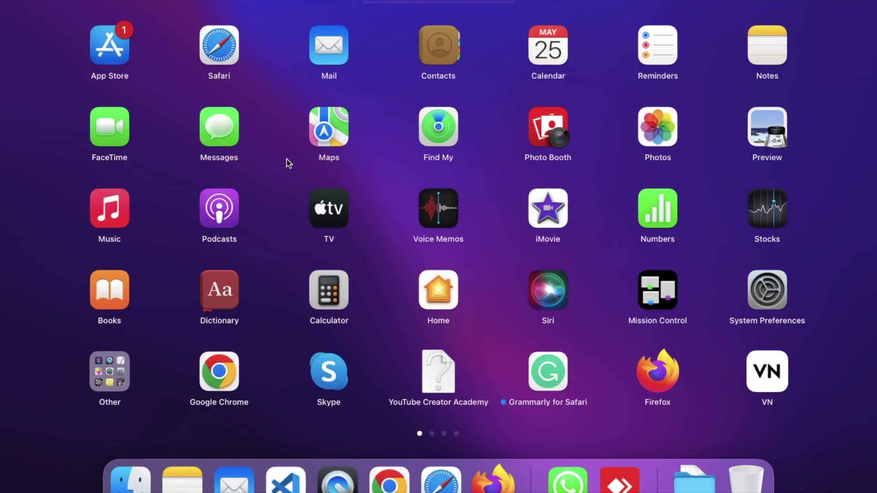
{"action": "type", "text": "build"}
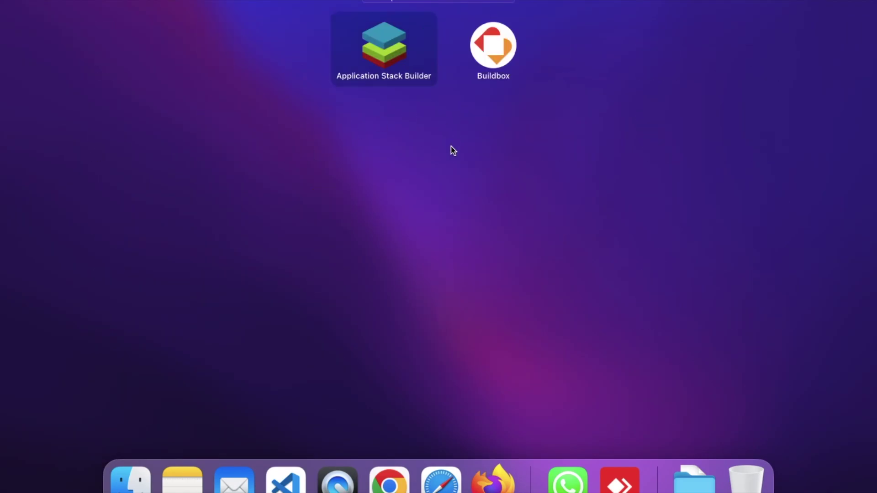
{"action": "left_click", "coordinate": [487, 73]}
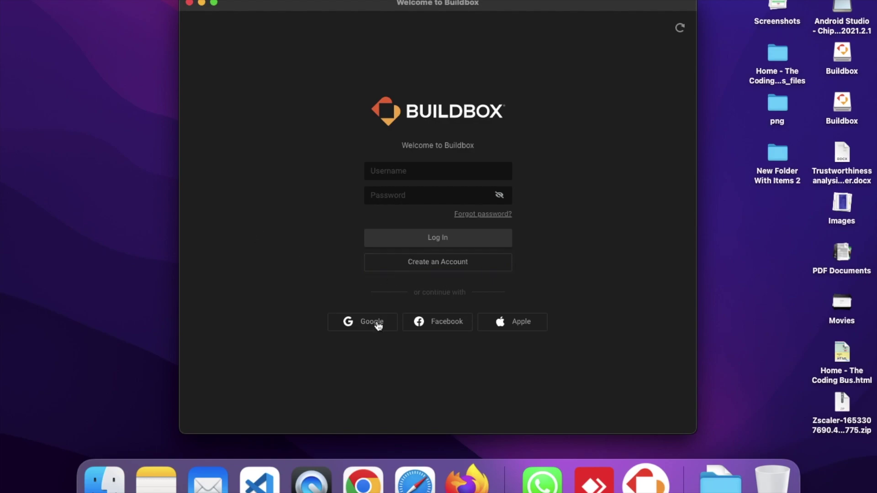
- Sign in with Google, make the window full screen, and start the Quick Start wizard
{"action": "left_click", "coordinate": [355, 326]}
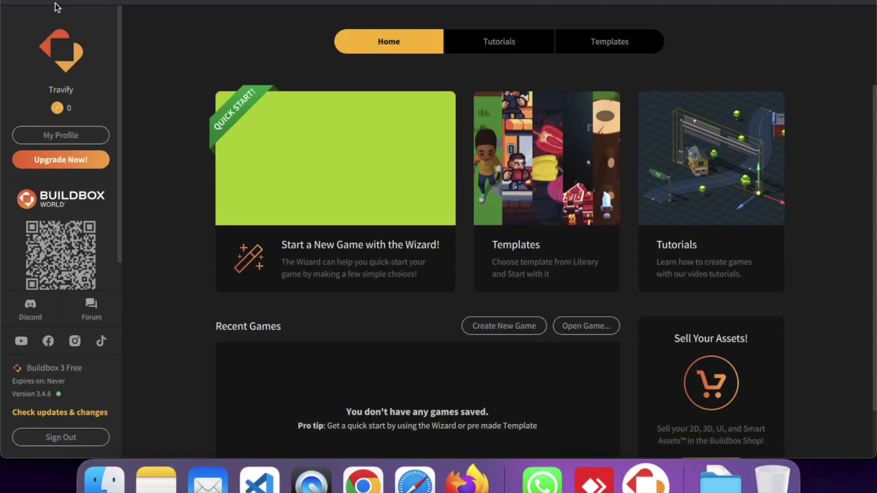
{"action": "left_click", "coordinate": [37, 4]}
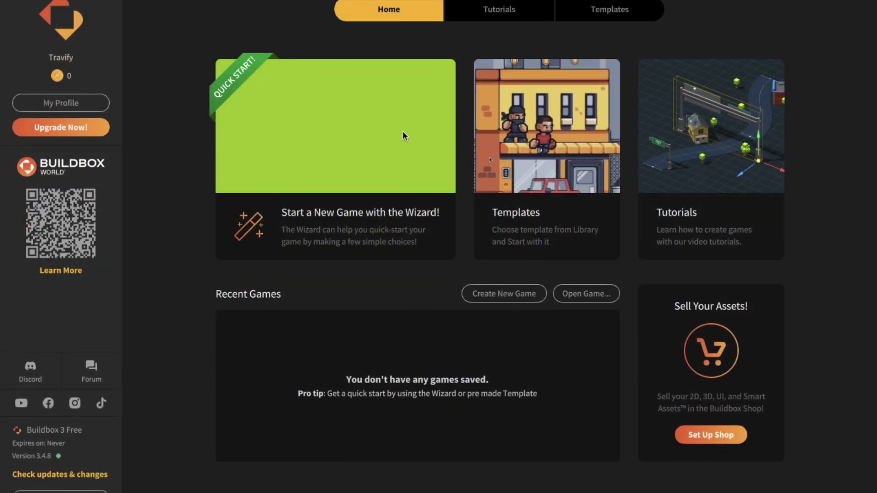
{"action": "left_click", "coordinate": [313, 145]}
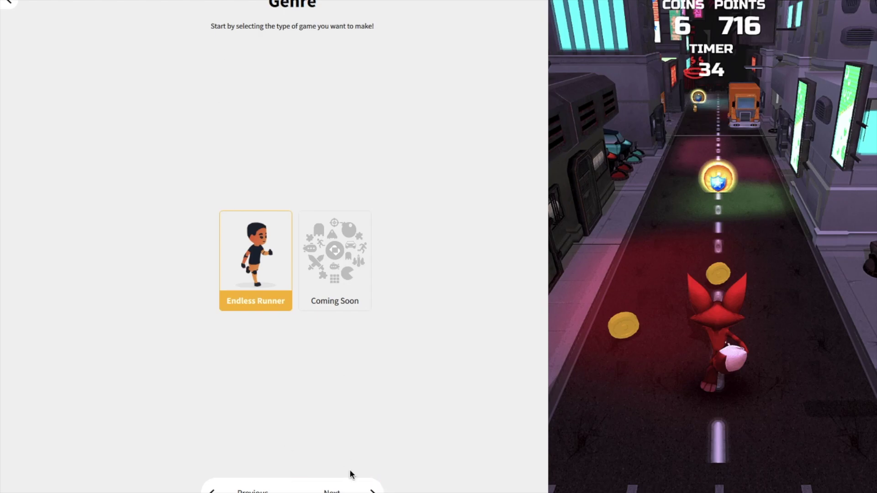
- Keep Endless Runner, preview the London and Beach skins, and choose the Dreamland world
{"action": "left_click", "coordinate": [329, 488]}
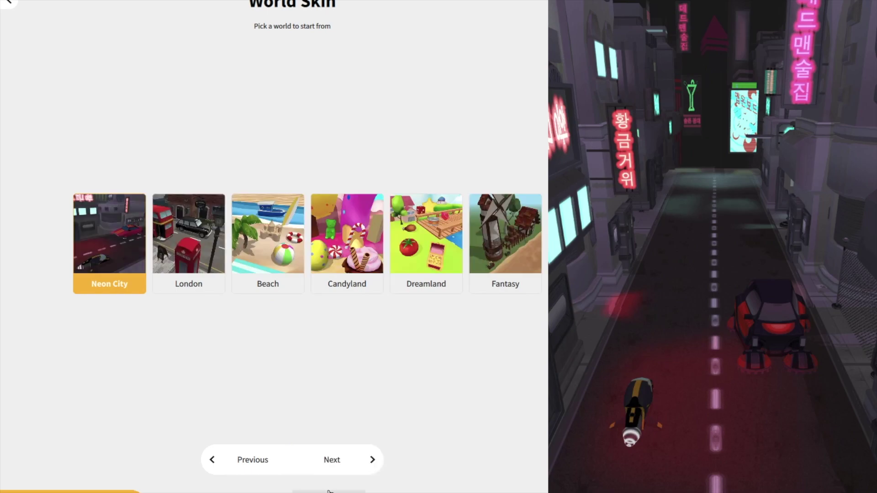
{"action": "left_click", "coordinate": [187, 256]}
{"action": "left_click", "coordinate": [277, 256]}
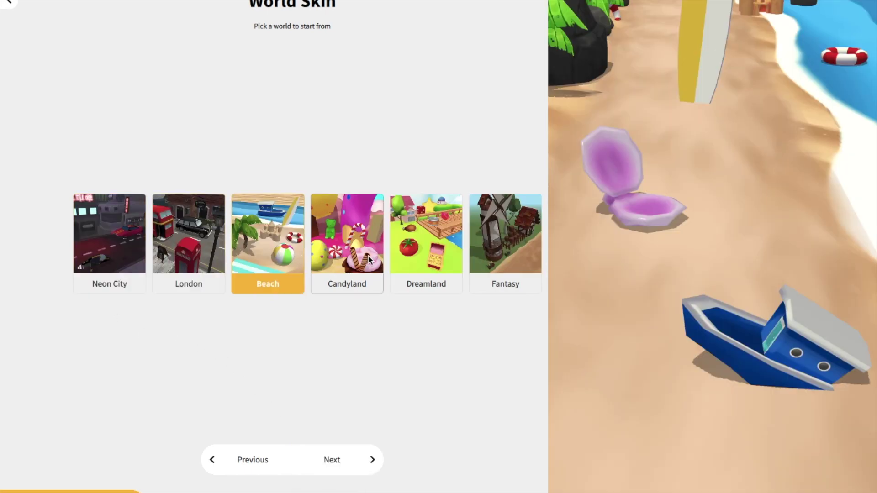
{"action": "left_click", "coordinate": [417, 255]}
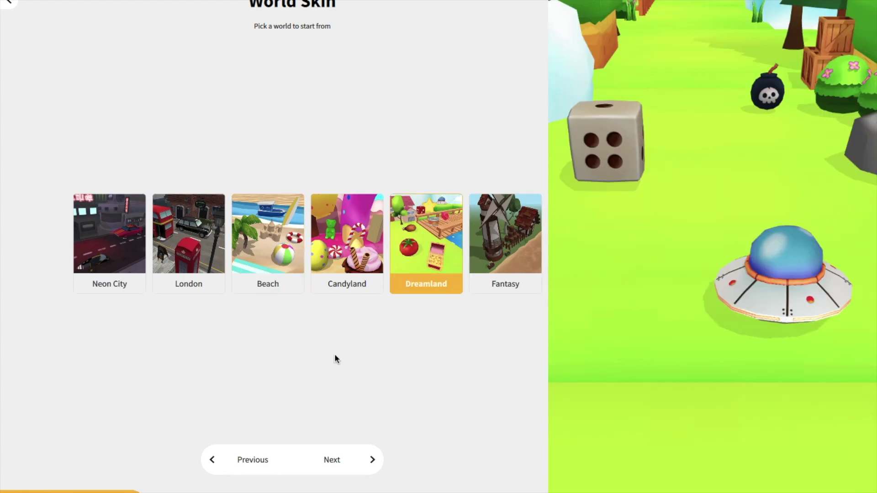
- Try the Cat, then pick the Adventurer as the main character
{"action": "left_click", "coordinate": [340, 461]}
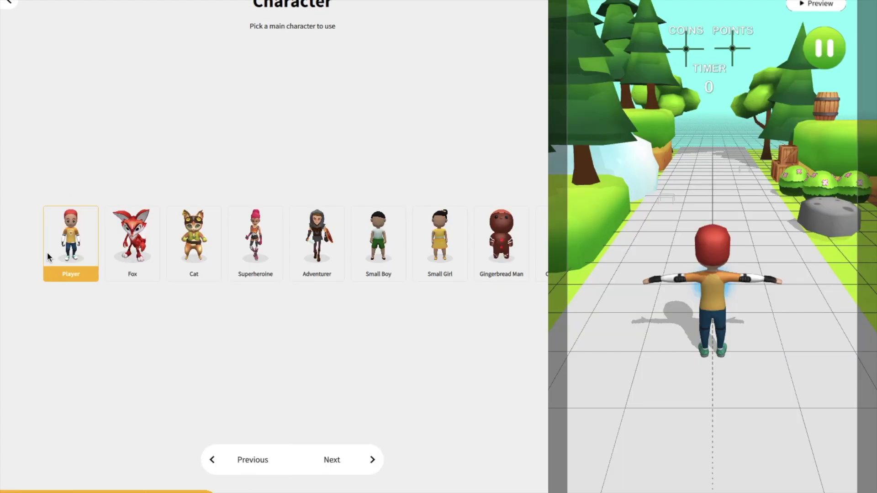
{"action": "left_click", "coordinate": [216, 241]}
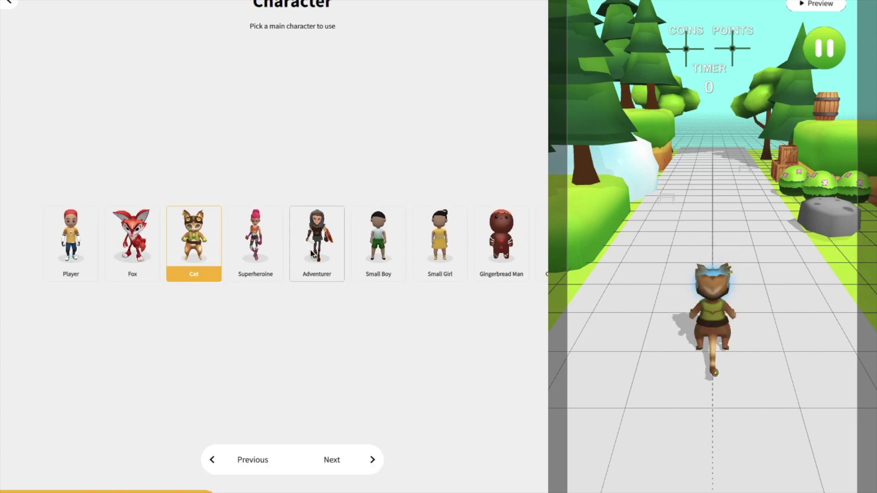
{"action": "left_click", "coordinate": [325, 256]}
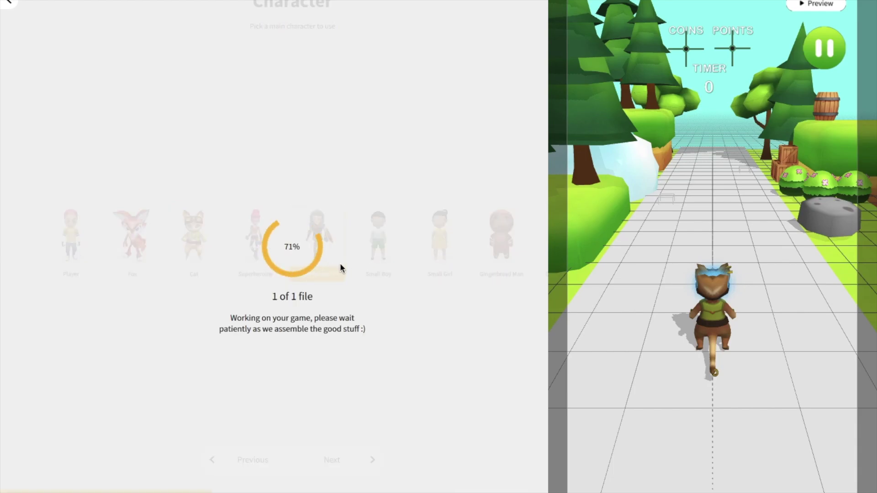
- Keep 4-Way Swipe controls and set the lane format to Free Control
{"action": "left_click", "coordinate": [329, 471]}
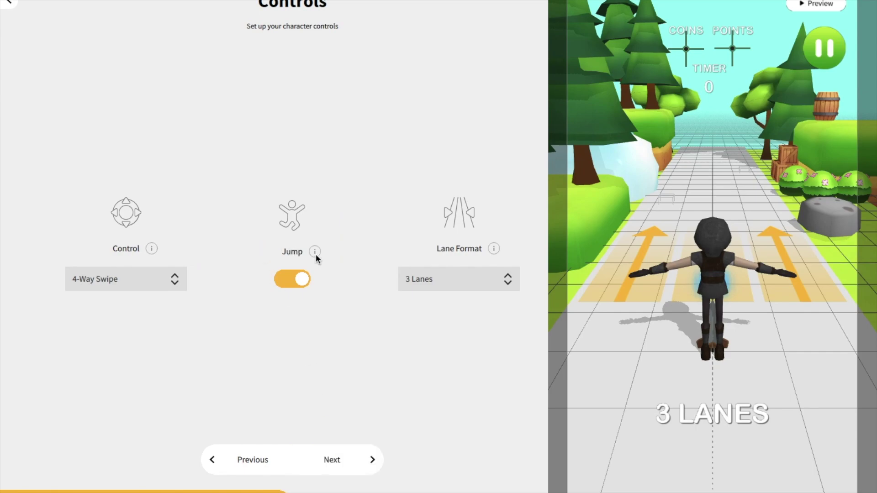
{"action": "left_click", "coordinate": [161, 280]}
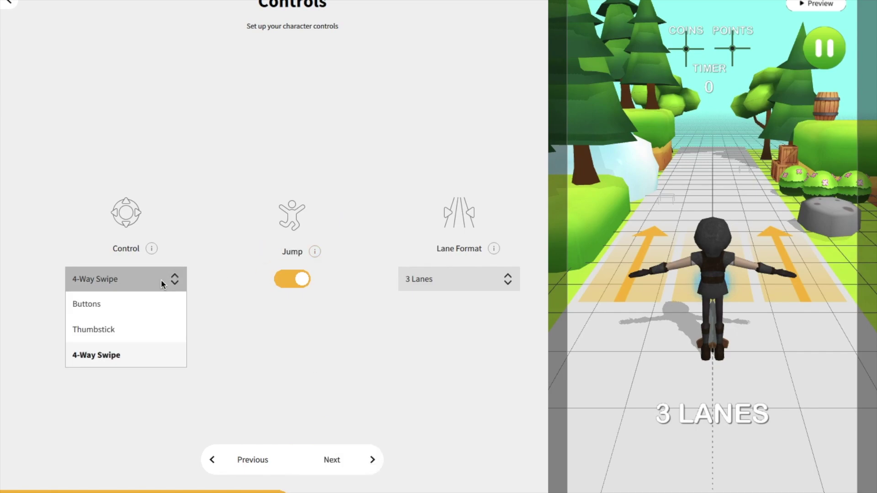
{"action": "left_click", "coordinate": [161, 279]}
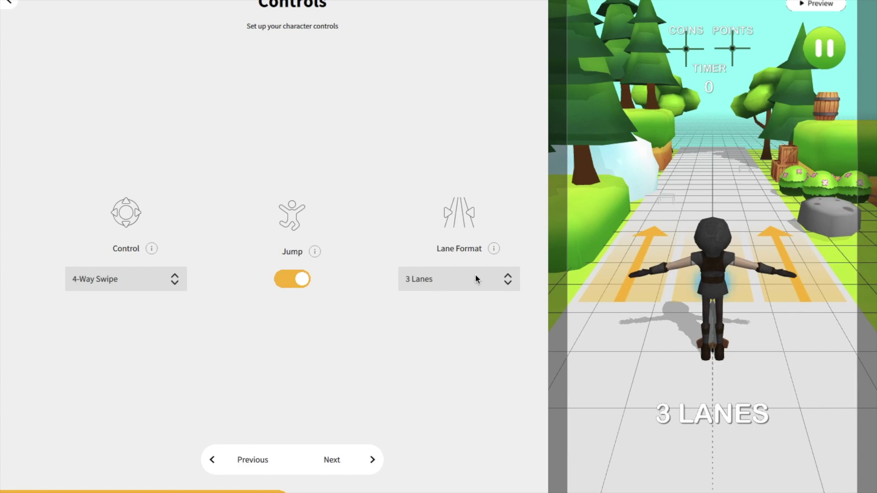
{"action": "left_click", "coordinate": [506, 280]}
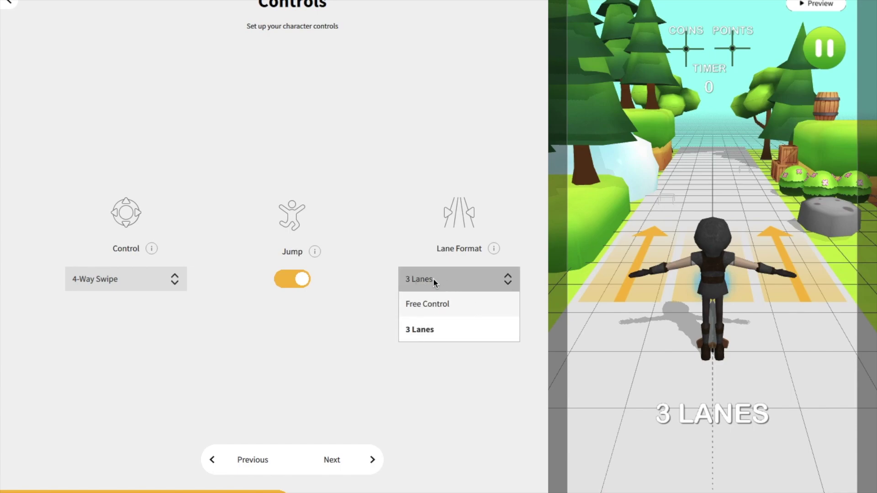
{"action": "left_click", "coordinate": [446, 305]}
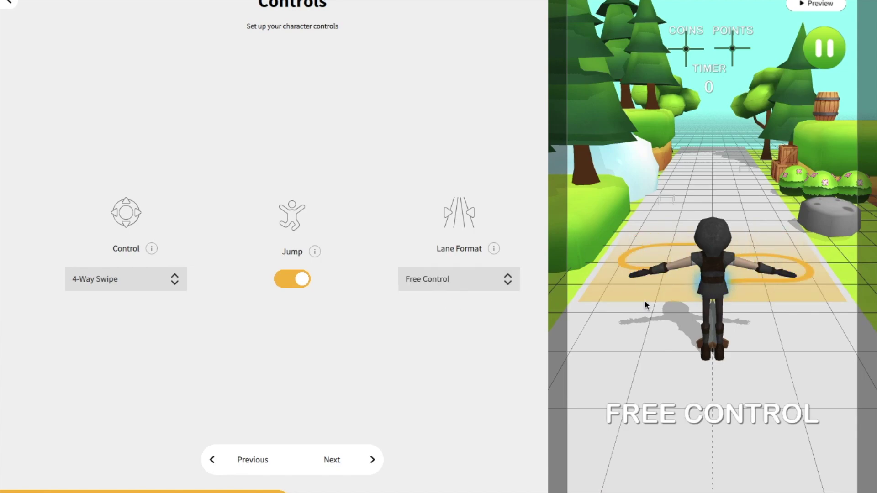
- Enable Bomb, Crate, Dice and Flying Saucer as enemies, then continue to Game Logic
{"action": "left_click", "coordinate": [332, 465]}
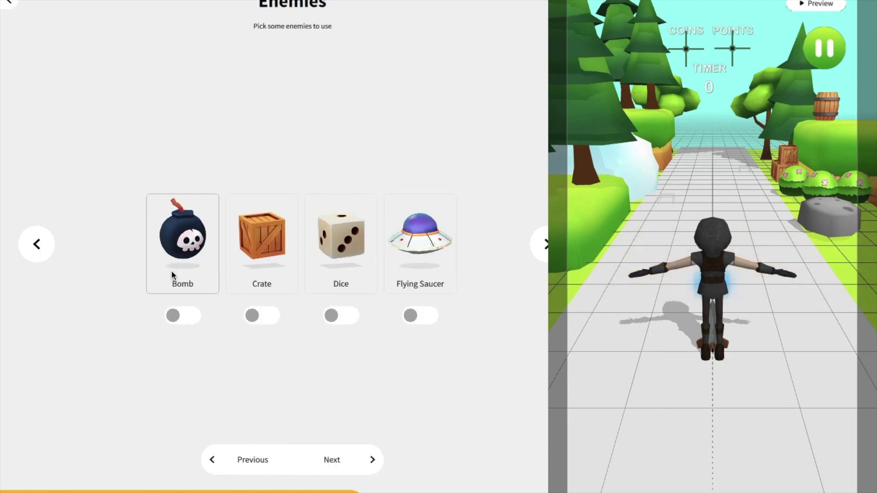
{"action": "left_click", "coordinate": [182, 316]}
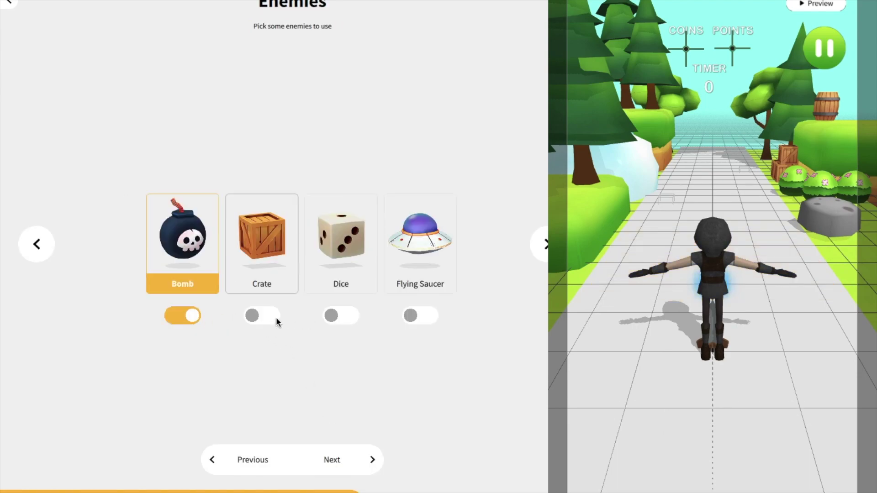
{"action": "left_click", "coordinate": [253, 315]}
{"action": "left_click", "coordinate": [341, 315]}
{"action": "left_click", "coordinate": [426, 316]}
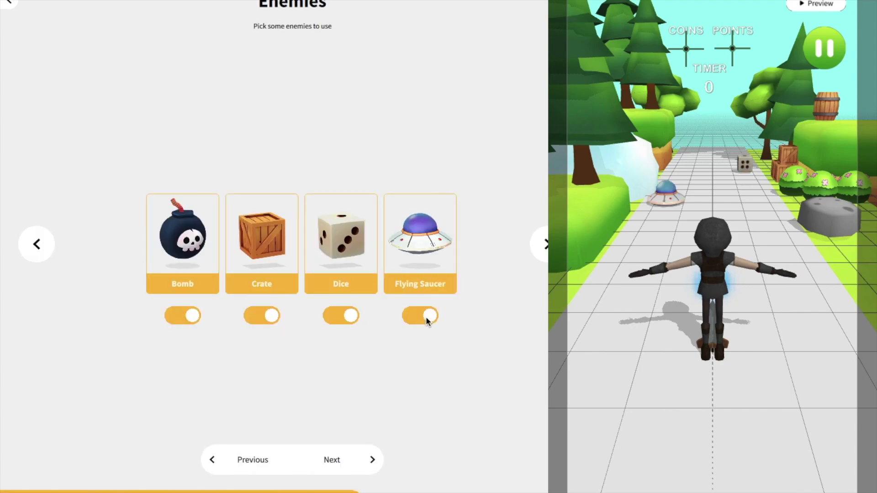
{"action": "left_click", "coordinate": [338, 463]}
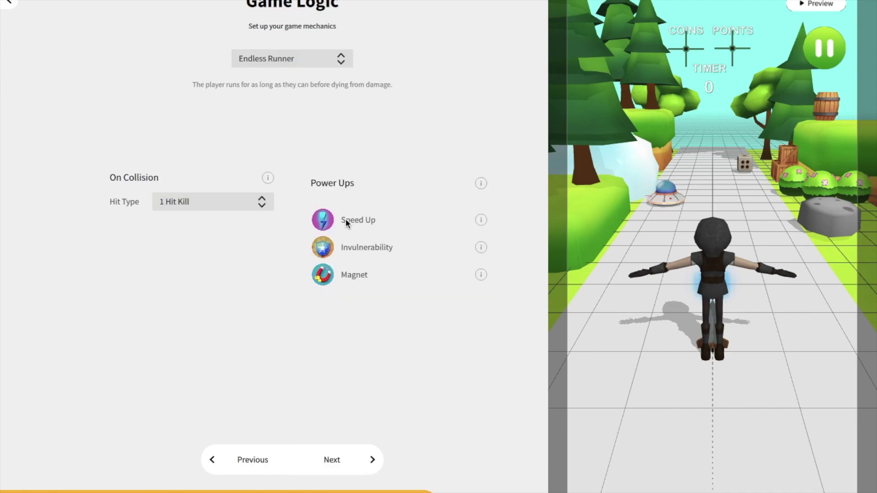
- Keep 1 Hit Kill as the hit type, pass the Adbox and Preview on Device pages, and finish
{"action": "left_click", "coordinate": [203, 204]}
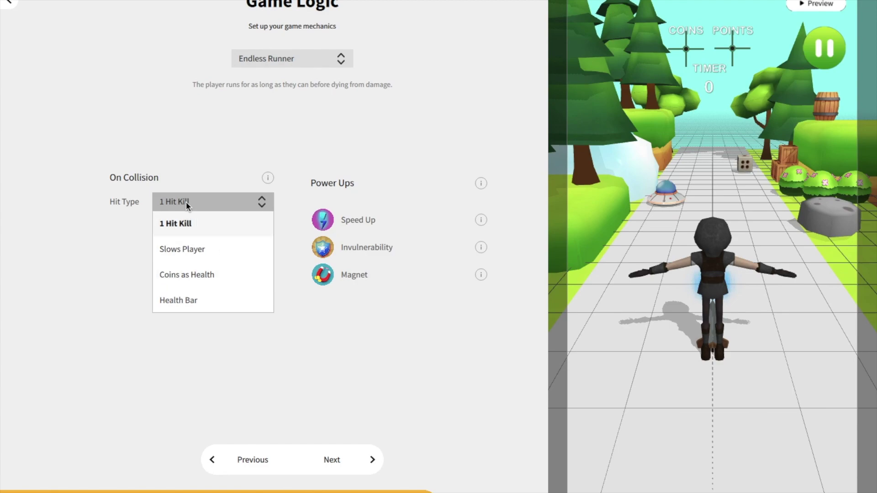
{"action": "left_click", "coordinate": [115, 204]}
{"action": "left_click", "coordinate": [221, 205]}
{"action": "left_click", "coordinate": [207, 226]}
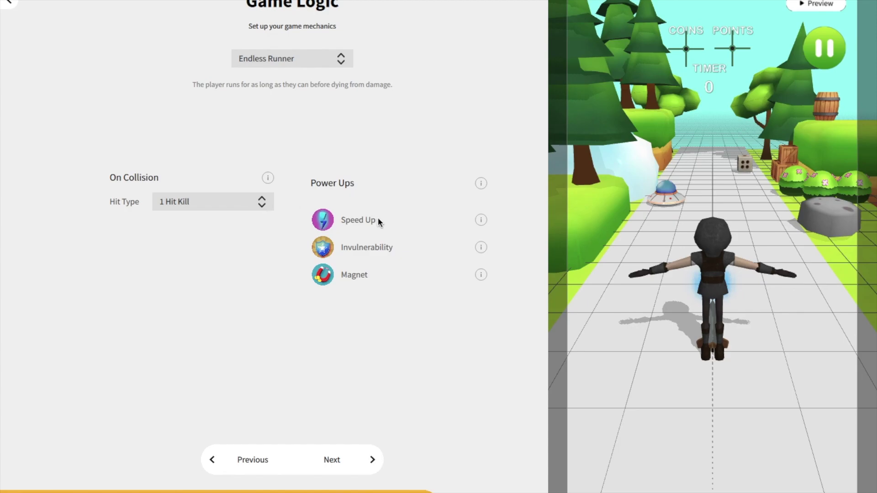
{"action": "left_click", "coordinate": [349, 460]}
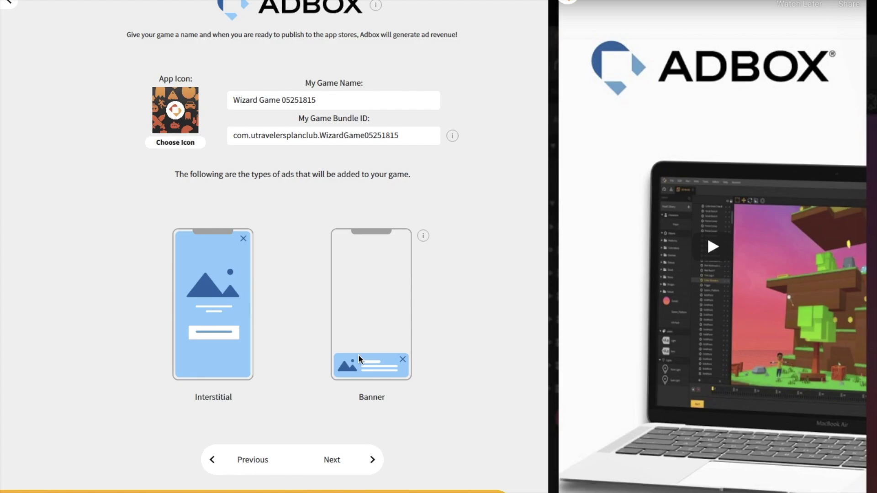
{"action": "left_click", "coordinate": [351, 459]}
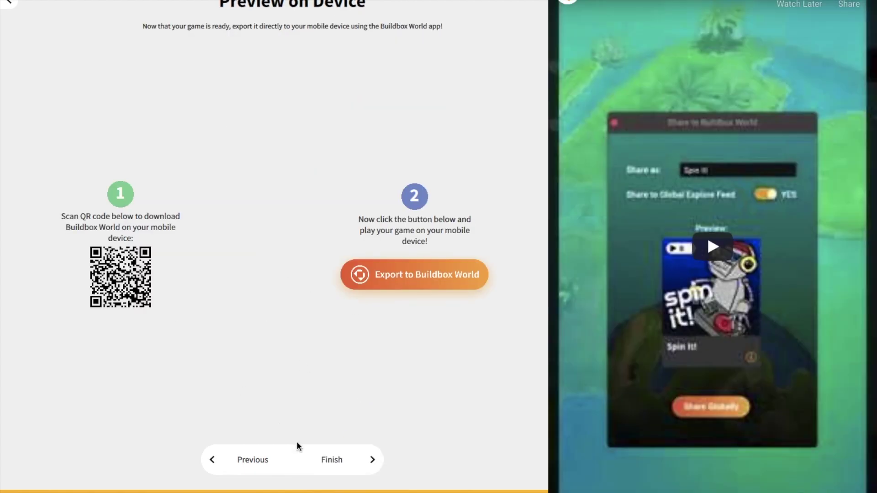
{"action": "left_click", "coordinate": [333, 460]}
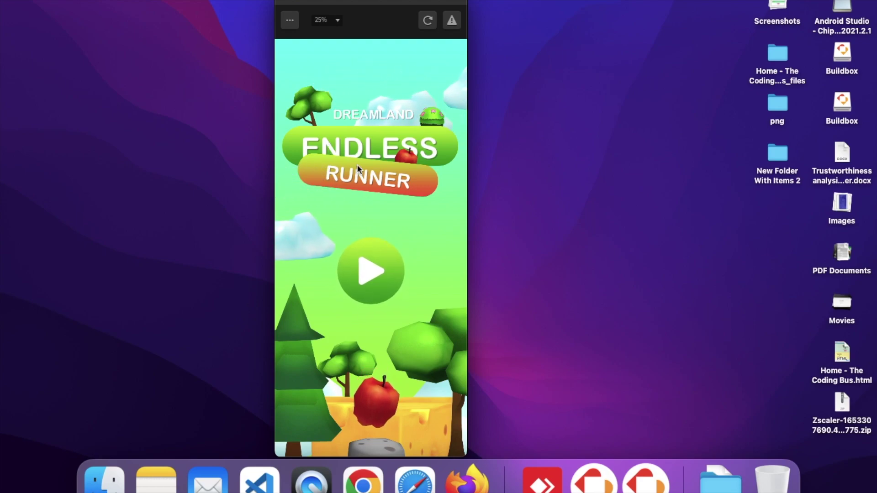
- Play a test run to Game Over while adjusting system volume, then close the preview
{"action": "left_click", "coordinate": [377, 282]}
{"action": "key", "text": "XF86AudioRaiseVolume"}
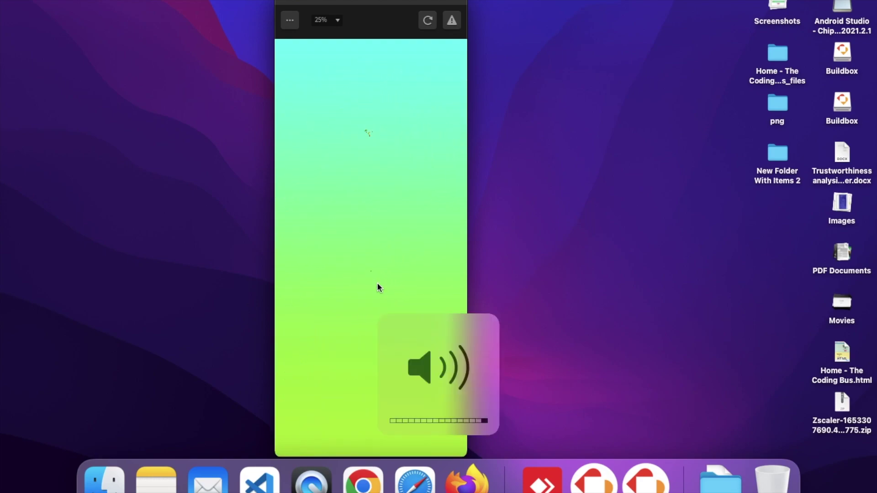
{"action": "key", "text": "XF86AudioMute"}
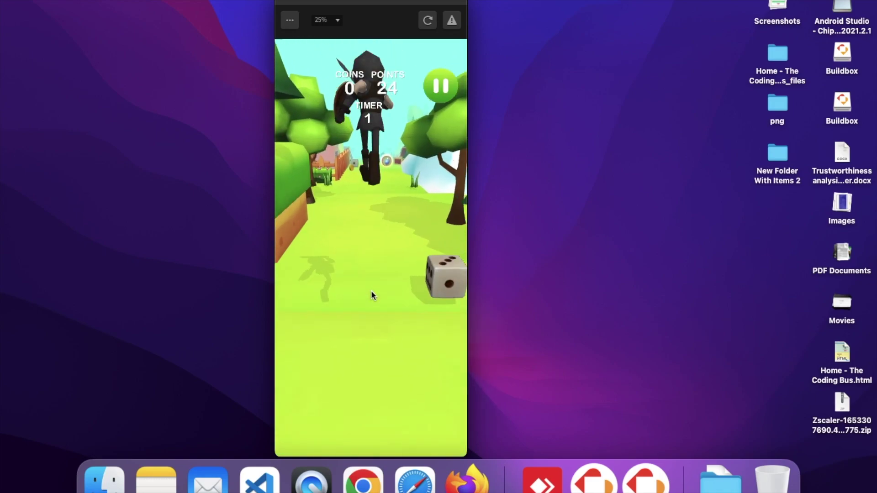
{"action": "key", "text": "XF86AudioMute"}
{"action": "key", "text": "XF86AudioLowerVolume"}
{"action": "key", "text": "XF86AudioLowerVolume"}
{"action": "key", "text": "XF86AudioLowerVolume"}
{"action": "key", "text": "XF86AudioLowerVolume"}
{"action": "key", "text": "XF86AudioLowerVolume"}
{"action": "key", "text": "XF86AudioLowerVolume"}
{"action": "key", "text": "XF86AudioLowerVolume"}
{"action": "key", "text": "XF86AudioLowerVolume"}
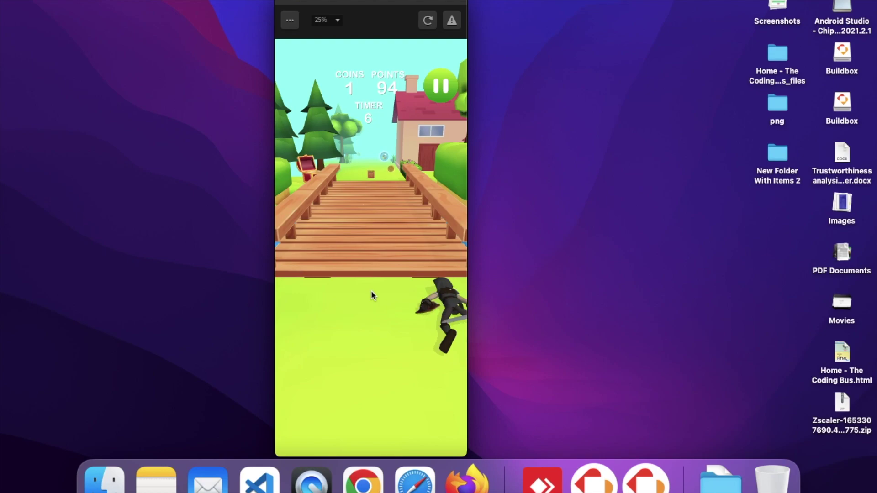
{"action": "key", "text": "XF86AudioMute"}
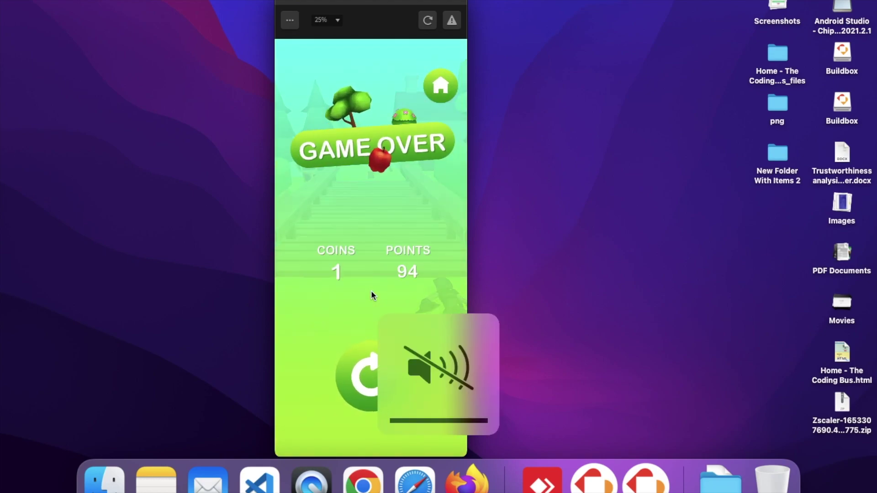
{"action": "left_click", "coordinate": [287, 2]}
{"action": "key", "text": "ctrl+Right"}
{"action": "key", "text": "ctrl+Left"}
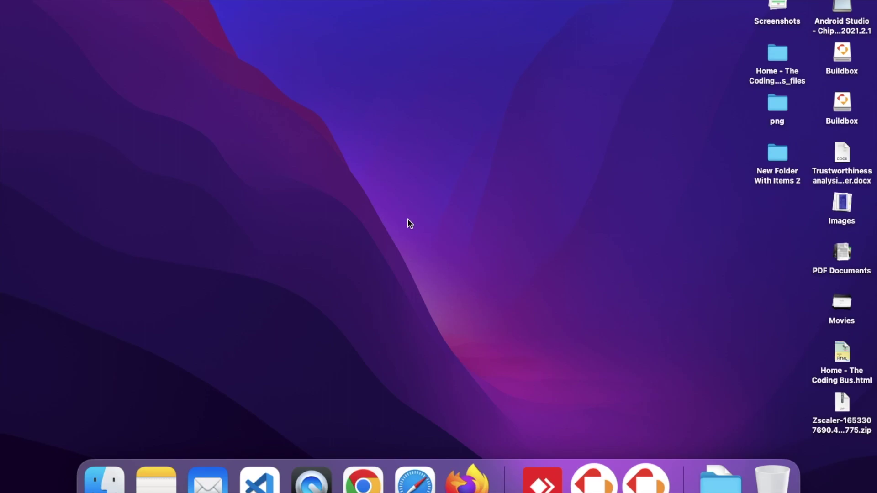
- Bring Buildbox to the front and open Adbox payout Settings in the browser
{"action": "left_click", "coordinate": [591, 482]}
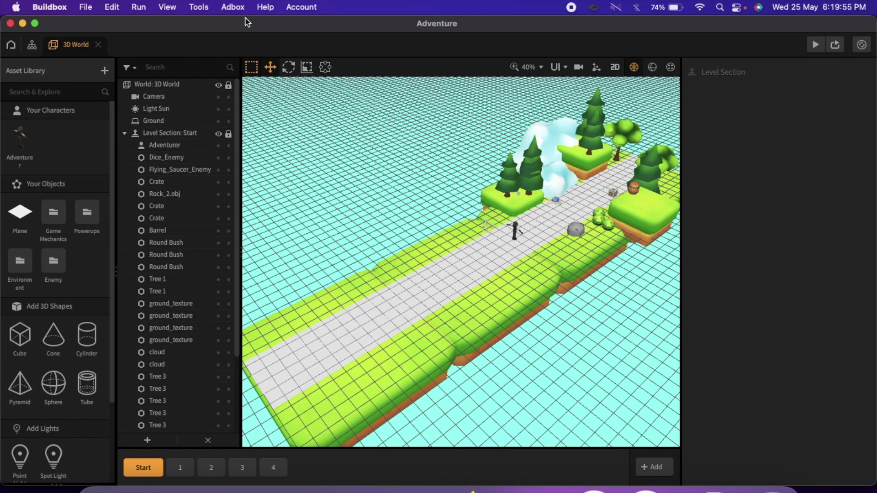
{"action": "left_click", "coordinate": [236, 8]}
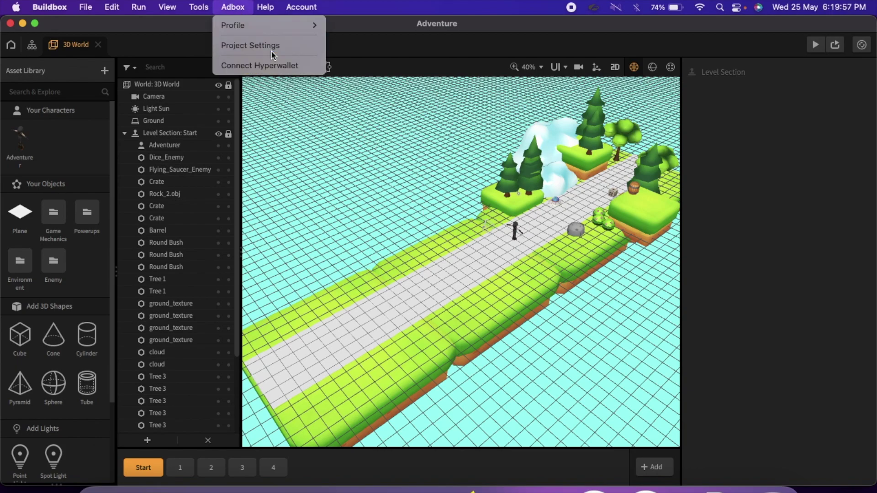
{"action": "mouse_move", "coordinate": [247, 26]}
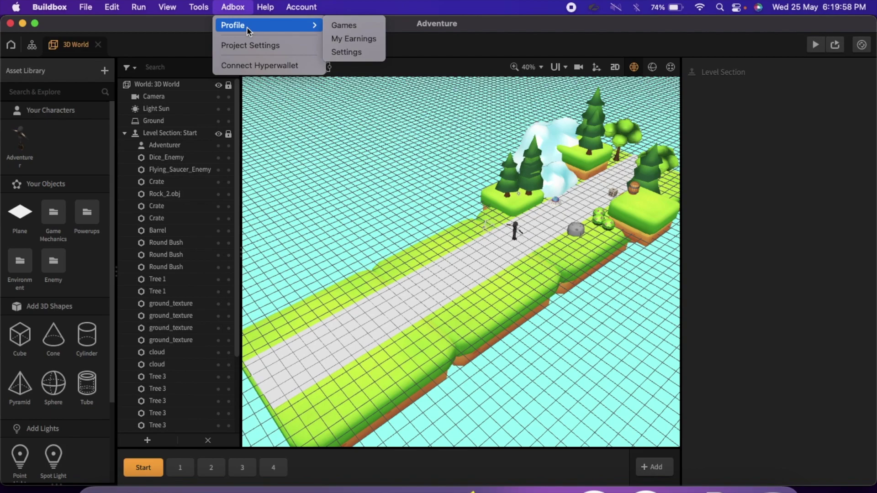
{"action": "left_click", "coordinate": [358, 52]}
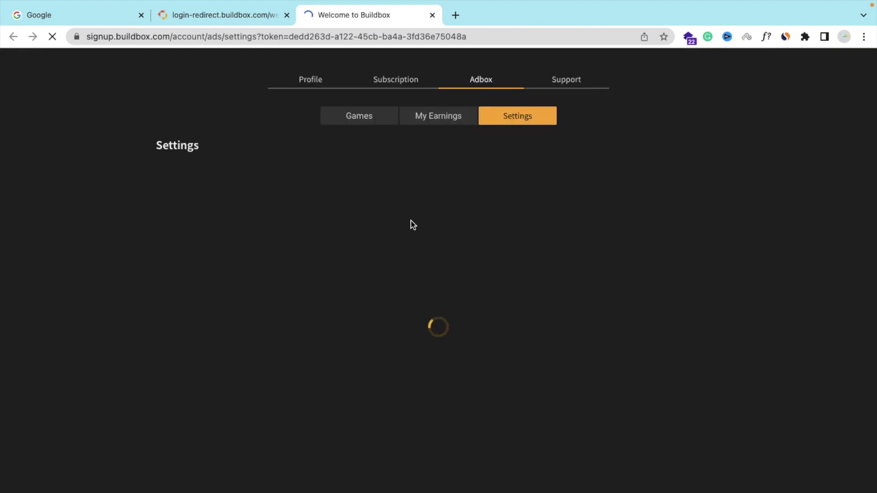
- View the My Earnings and Games tabs, then the Profile's Personal Information page
{"action": "scroll", "coordinate": [340, 331], "scroll_direction": "down", "scroll_amount": 1}
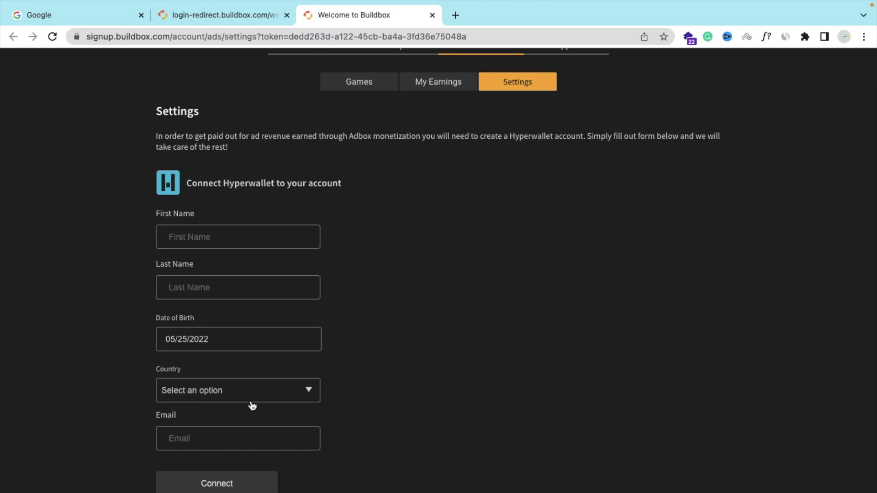
{"action": "scroll", "coordinate": [373, 395], "scroll_direction": "up", "scroll_amount": 1}
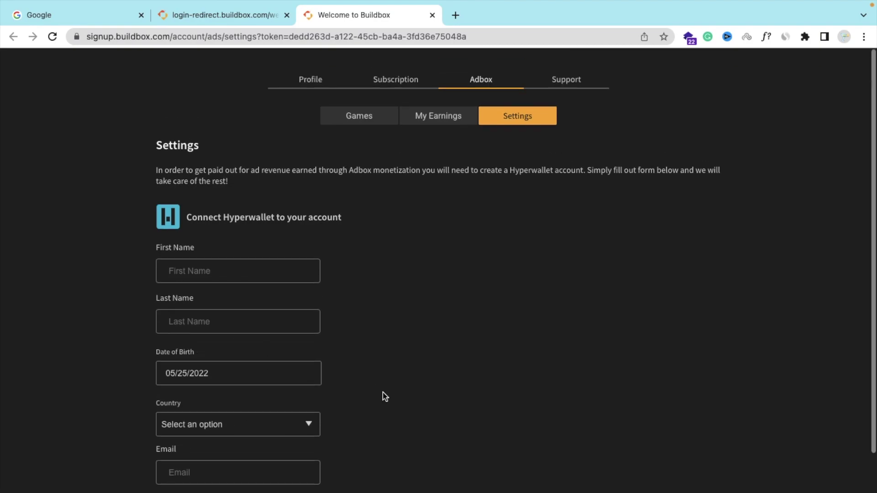
{"action": "left_click", "coordinate": [445, 118]}
{"action": "left_click", "coordinate": [376, 120]}
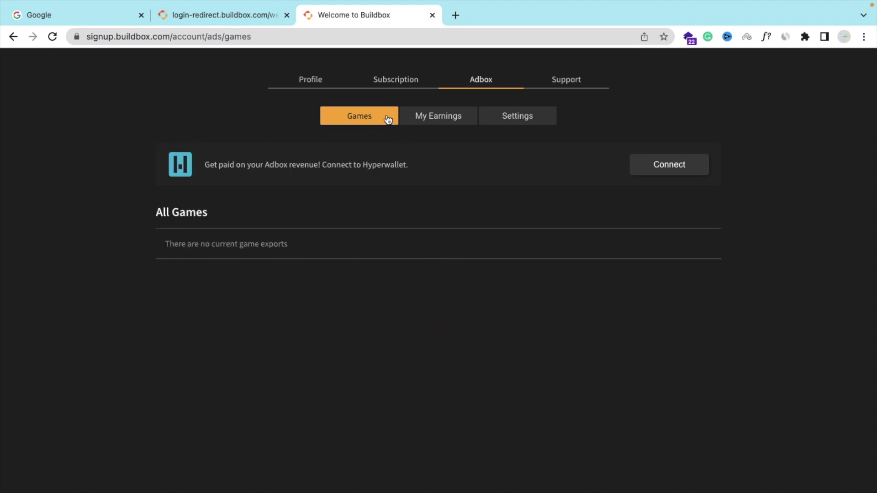
{"action": "left_click", "coordinate": [290, 88]}
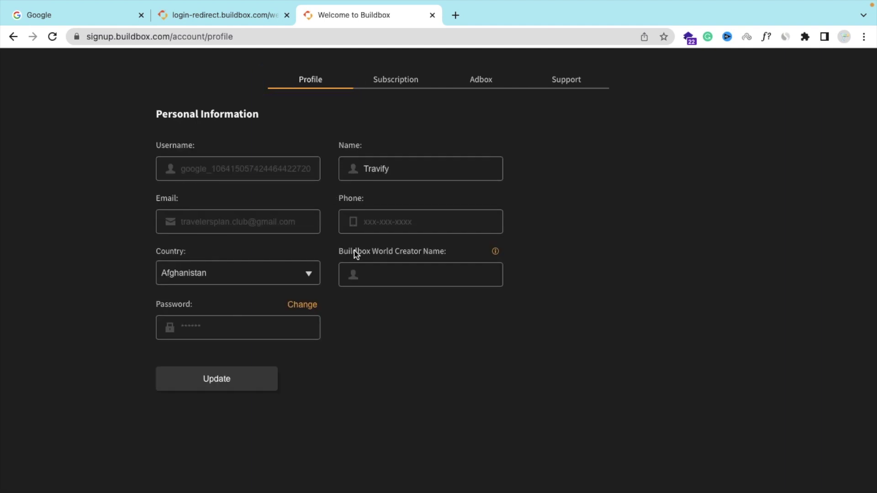
- Save a World Creator Name, appending 'New' after the first choice is rejected as taken
{"action": "left_click", "coordinate": [407, 279]}
{"action": "left_click", "coordinate": [407, 279]}
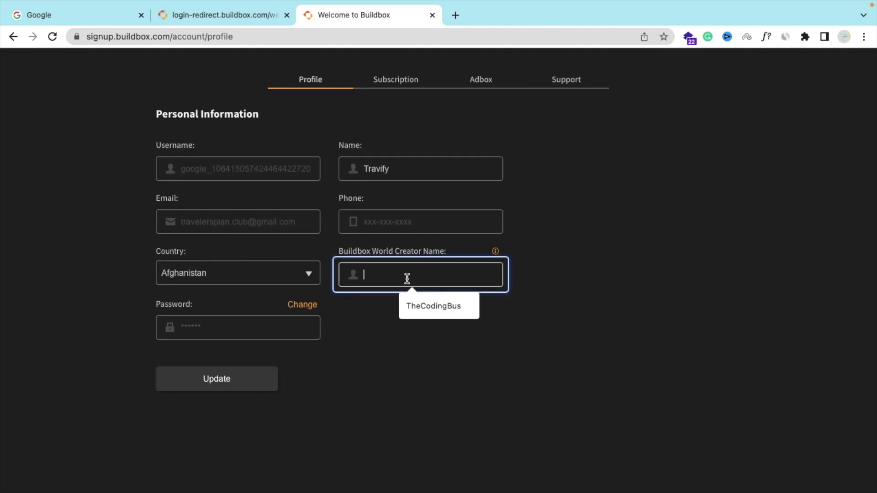
{"action": "type", "text": "TheCodingBus"}
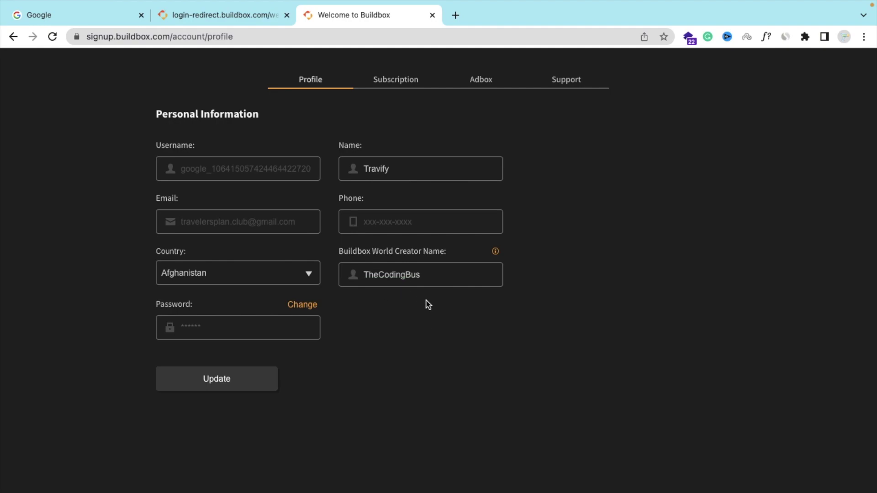
{"action": "left_click", "coordinate": [238, 386]}
{"action": "left_click", "coordinate": [435, 276]}
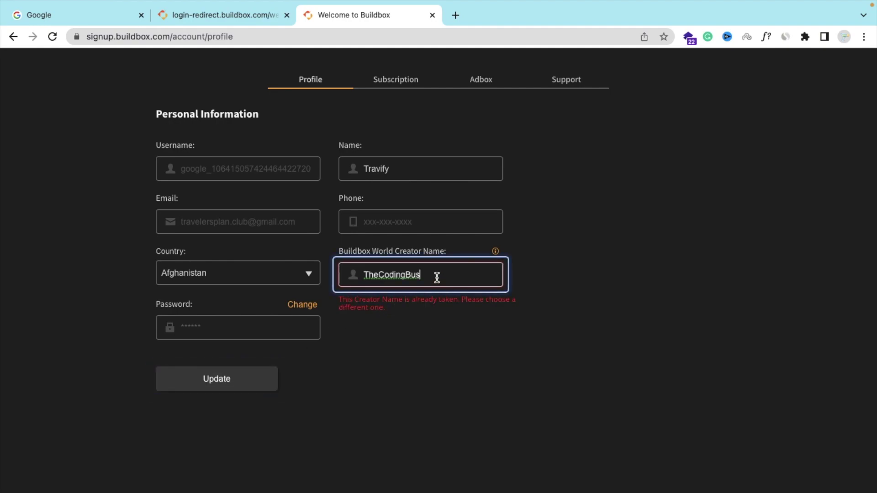
{"action": "type", "text": "New"}
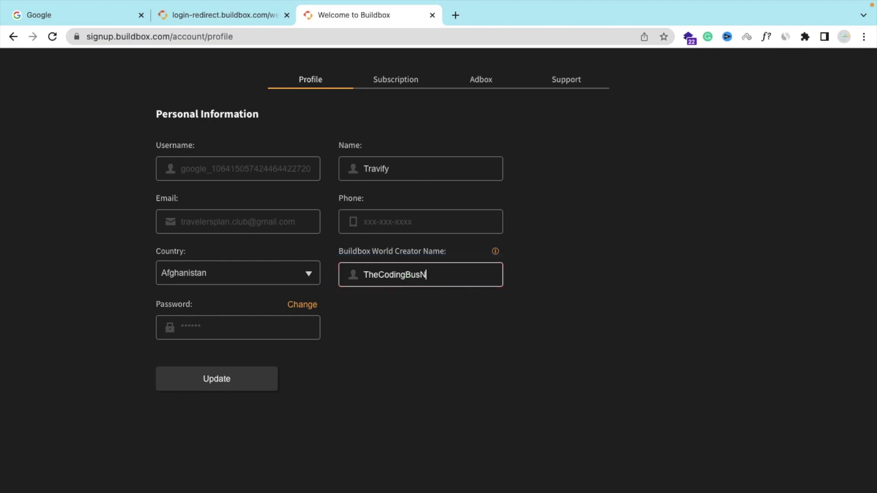
{"action": "left_click", "coordinate": [232, 384]}
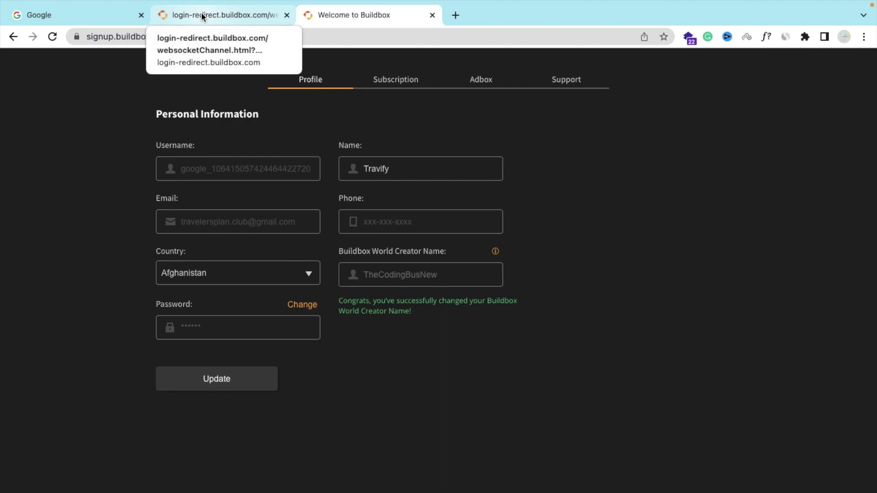
{"action": "scroll", "coordinate": [414, 353], "scroll_direction": "left", "scroll_amount": 5}
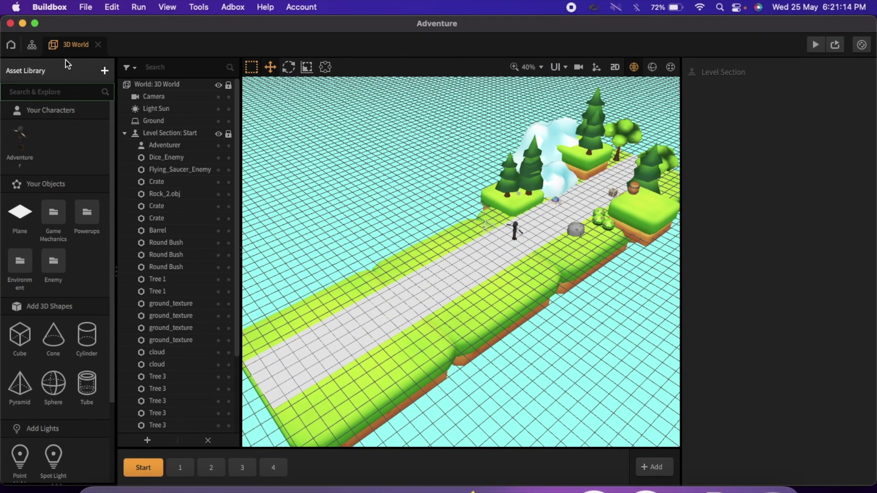
- Show the game's scene flow graph, zoom it, and select the Game Over Screen node
{"action": "left_click", "coordinate": [32, 47]}
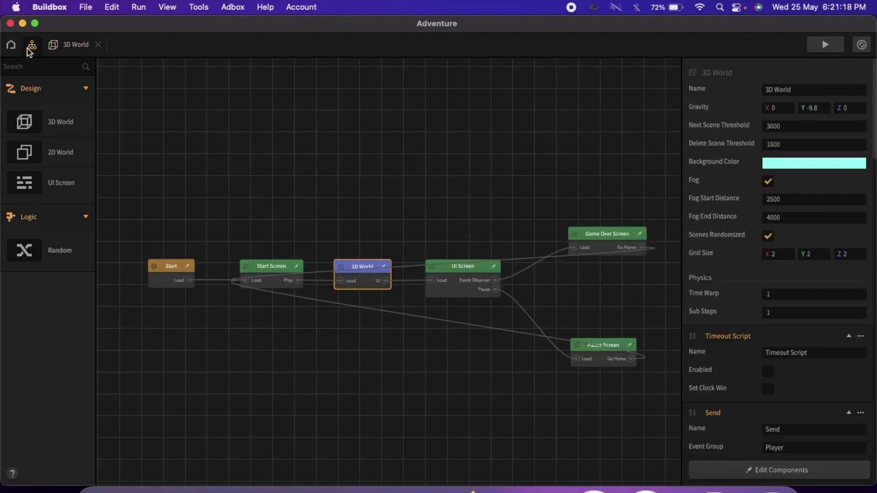
{"action": "scroll", "coordinate": [506, 372], "scroll_direction": "up", "scroll_amount": 3}
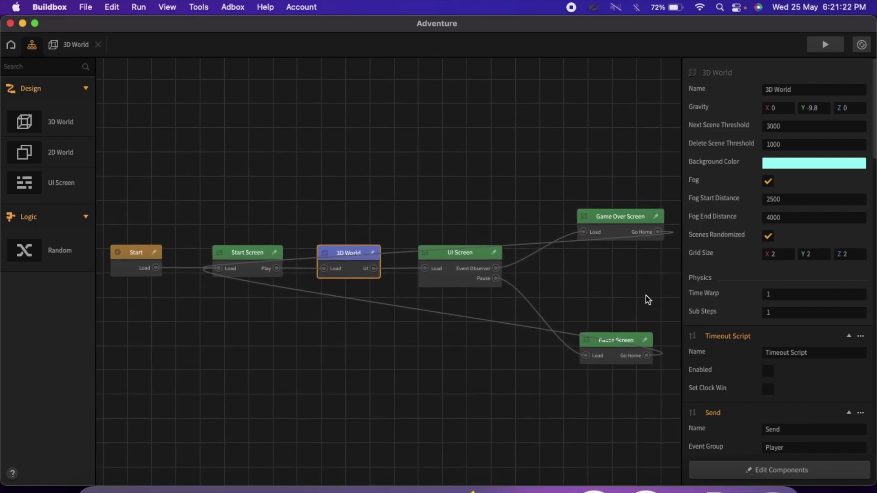
{"action": "scroll", "coordinate": [646, 295], "scroll_direction": "up", "scroll_amount": 3}
{"action": "scroll", "coordinate": [646, 295], "scroll_direction": "down", "scroll_amount": 1}
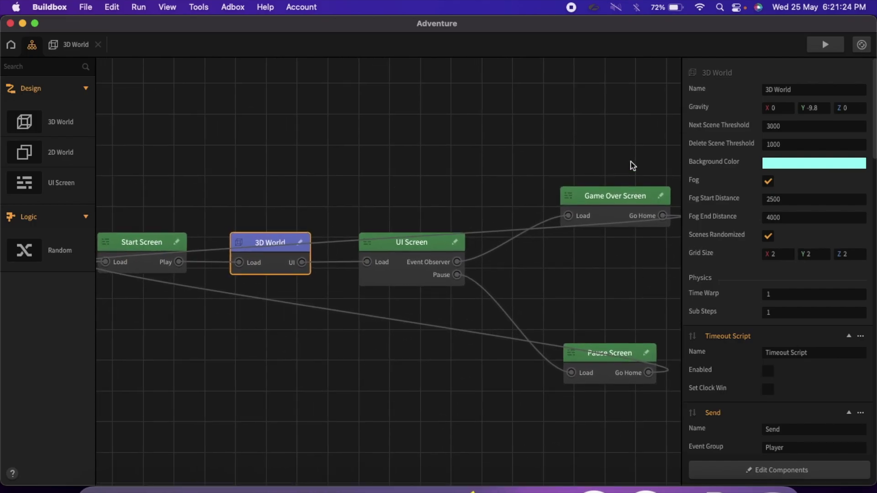
{"action": "left_click", "coordinate": [589, 215]}
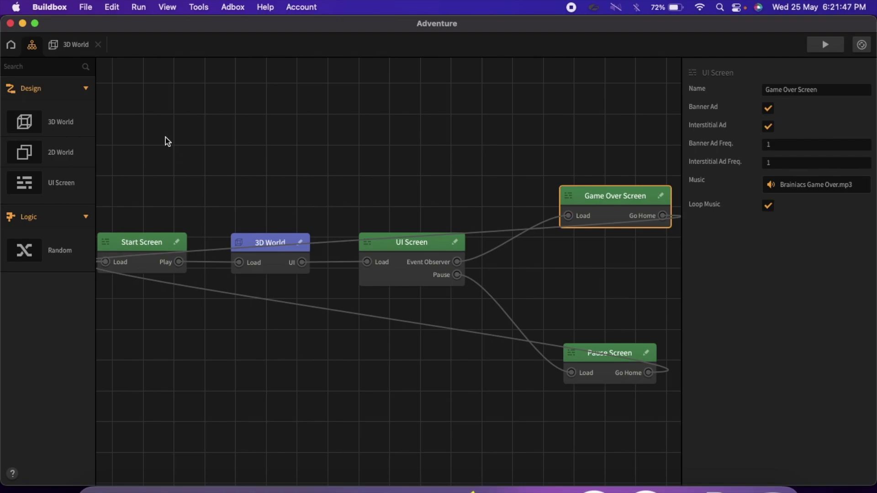
- Start the Android export and choose Setup Hyperwallet from the payout account reminder
{"action": "left_click", "coordinate": [46, 6]}
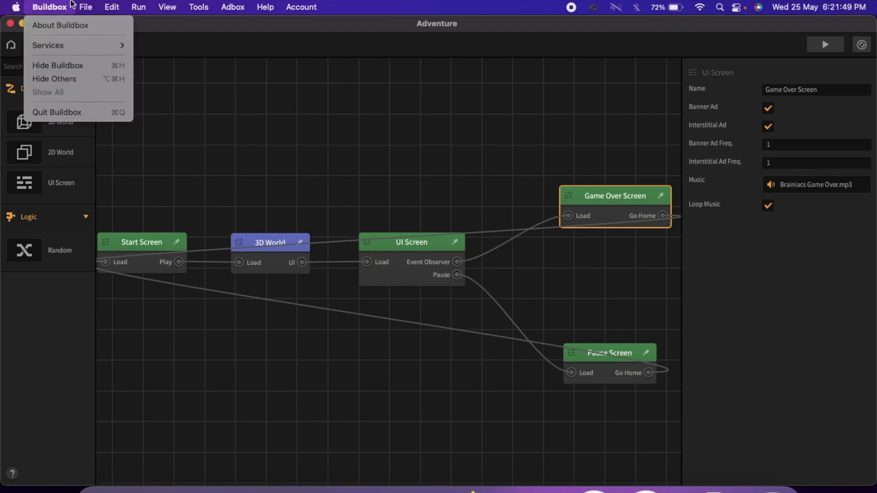
{"action": "mouse_move", "coordinate": [124, 136]}
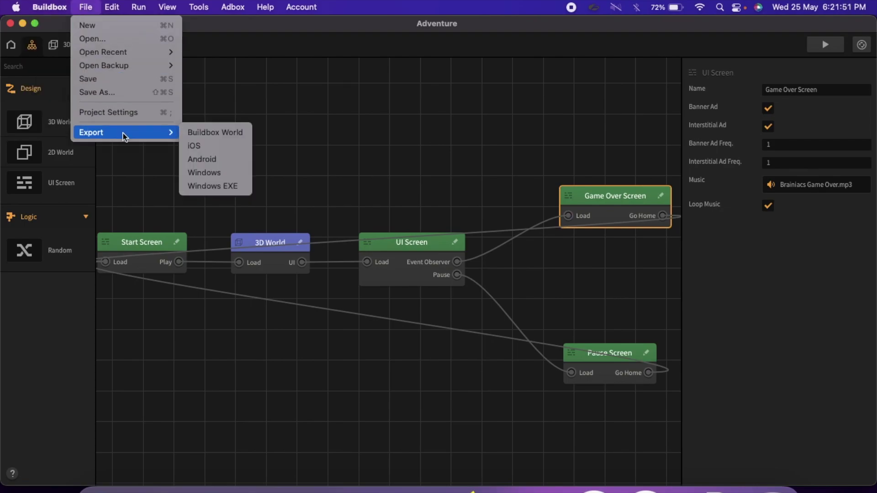
{"action": "left_click", "coordinate": [210, 159]}
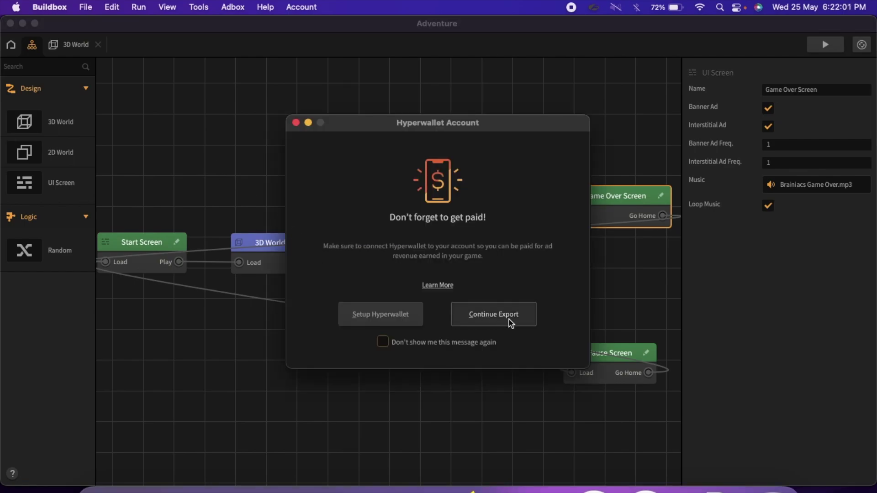
{"action": "left_click", "coordinate": [369, 315]}
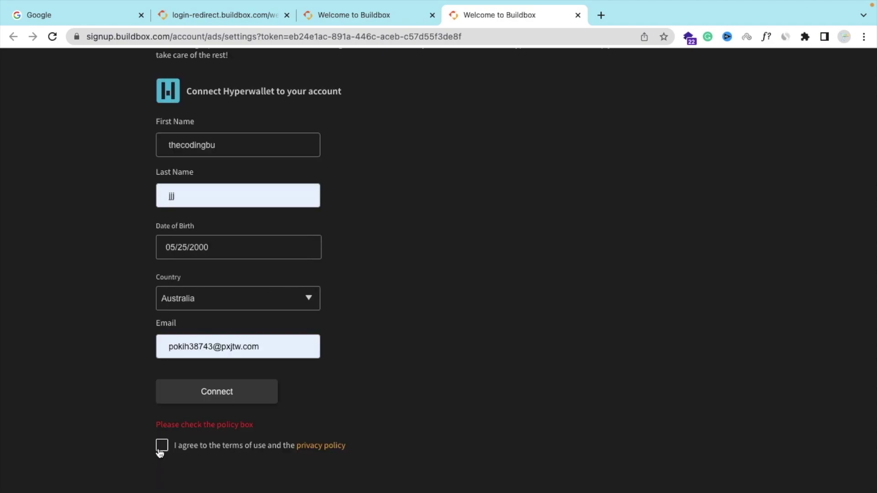
- Accept the policy terms, connect Hyperwallet, and check the 'HW account created successfully!' notice
{"action": "left_click", "coordinate": [161, 446]}
{"action": "left_click", "coordinate": [218, 401]}
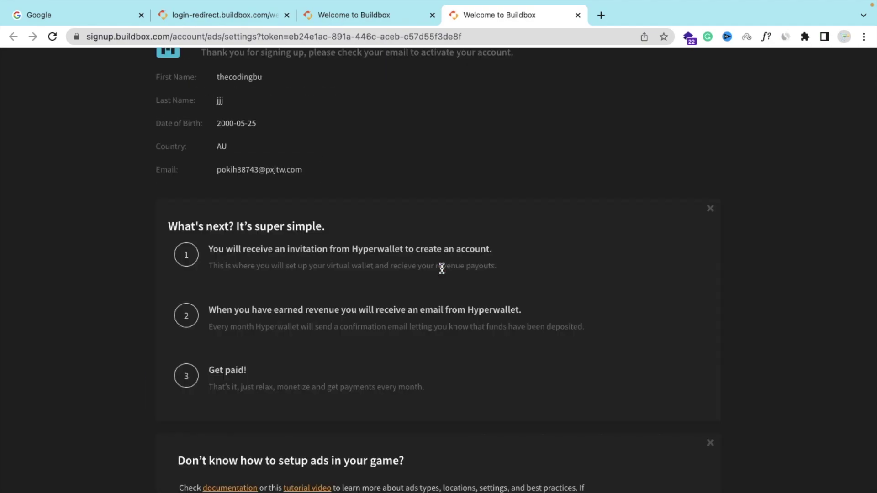
{"action": "scroll", "coordinate": [403, 349], "scroll_direction": "down", "scroll_amount": 2}
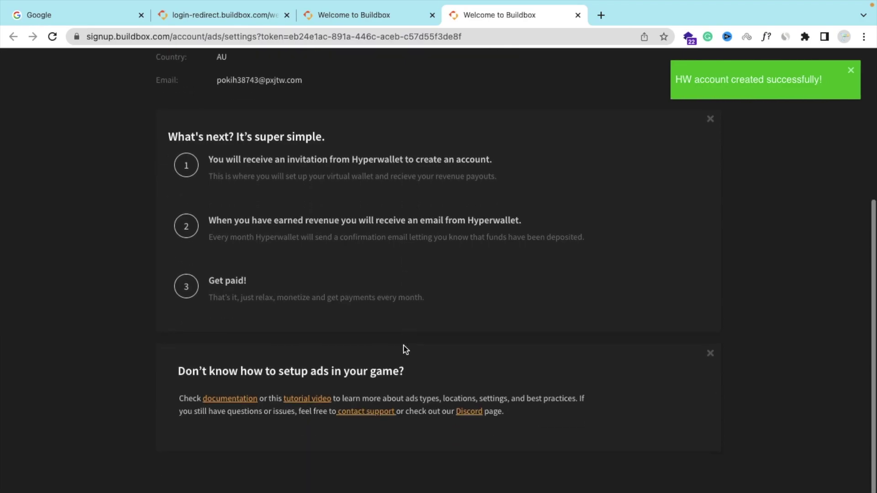
{"action": "scroll", "coordinate": [279, 317], "scroll_direction": "up", "scroll_amount": 5}
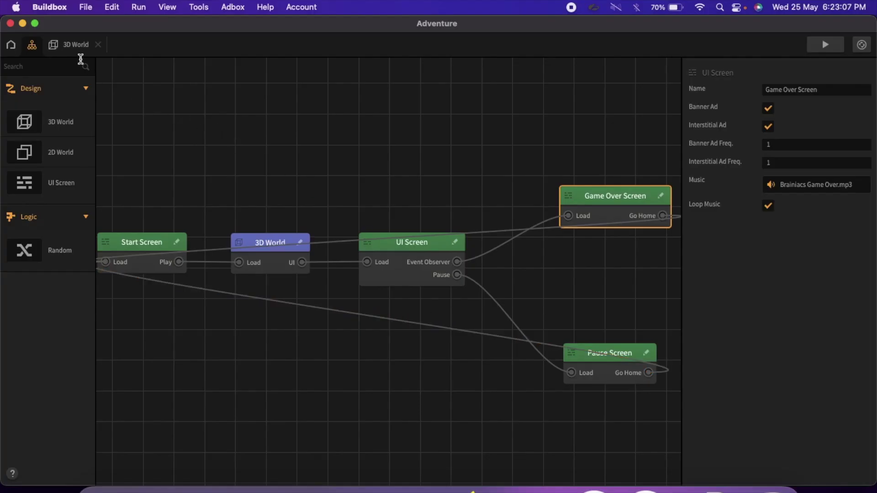
{"action": "left_click", "coordinate": [85, 6]}
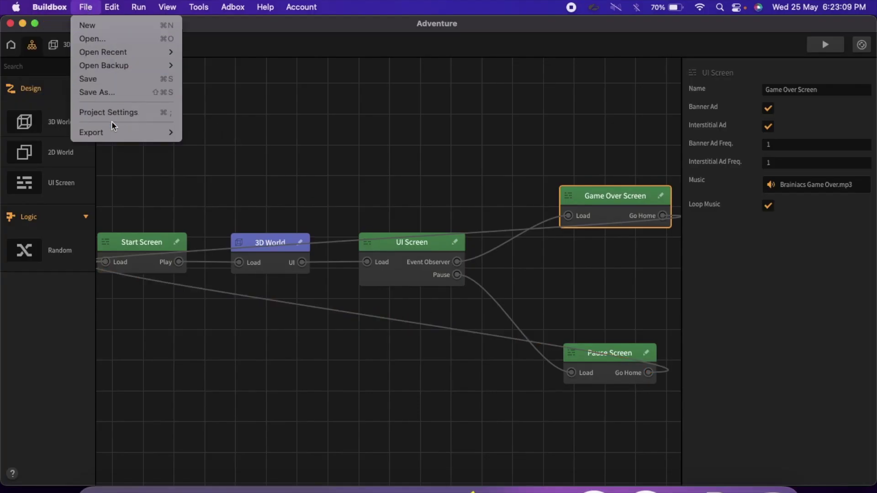
{"action": "mouse_move", "coordinate": [114, 133]}
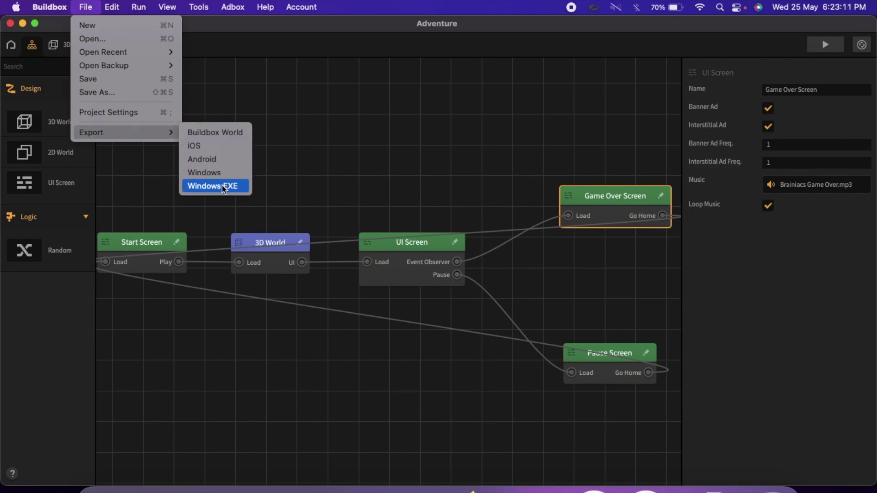
{"action": "left_click", "coordinate": [204, 168]}
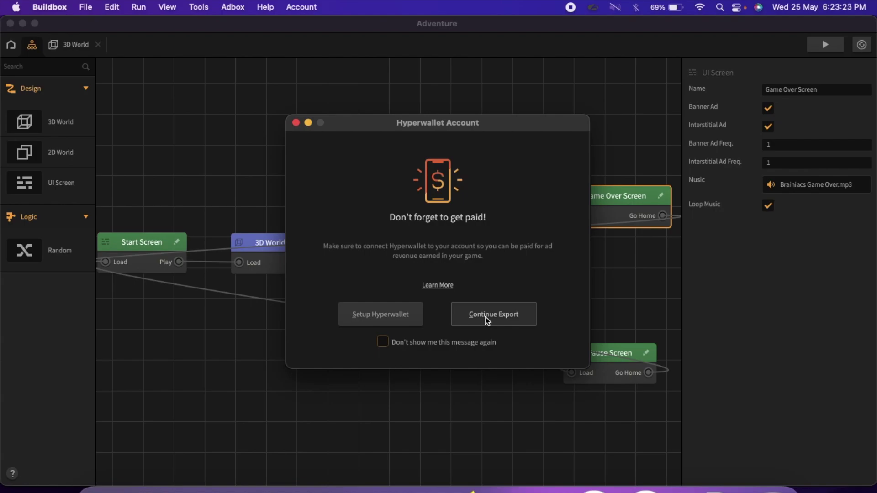
{"action": "left_click", "coordinate": [485, 317]}
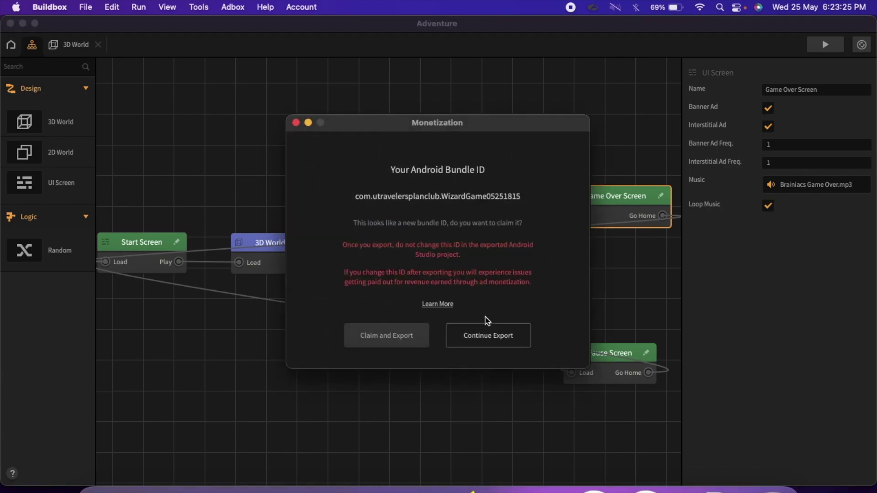
{"action": "left_click", "coordinate": [482, 333]}
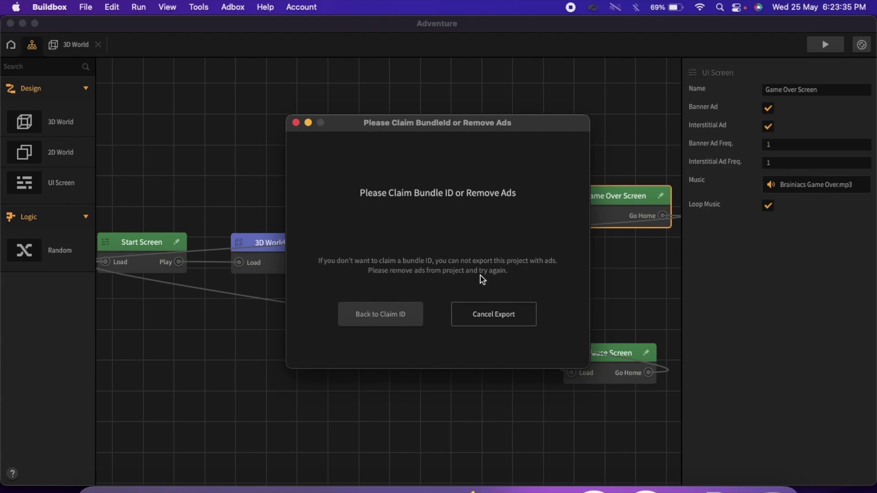
{"action": "left_click", "coordinate": [491, 313]}
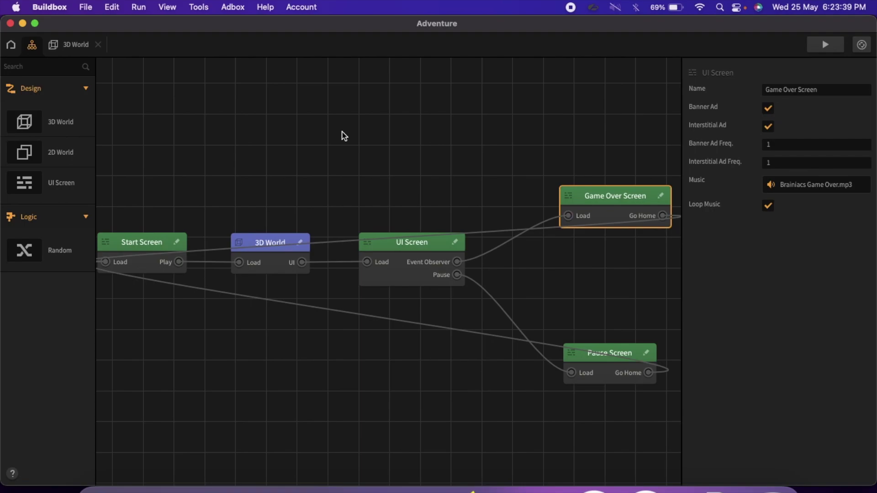
- In Adbox Project Settings, replace the bundle ID's old prefix with 'thecodingbus.' and save
{"action": "left_click", "coordinate": [265, 7]}
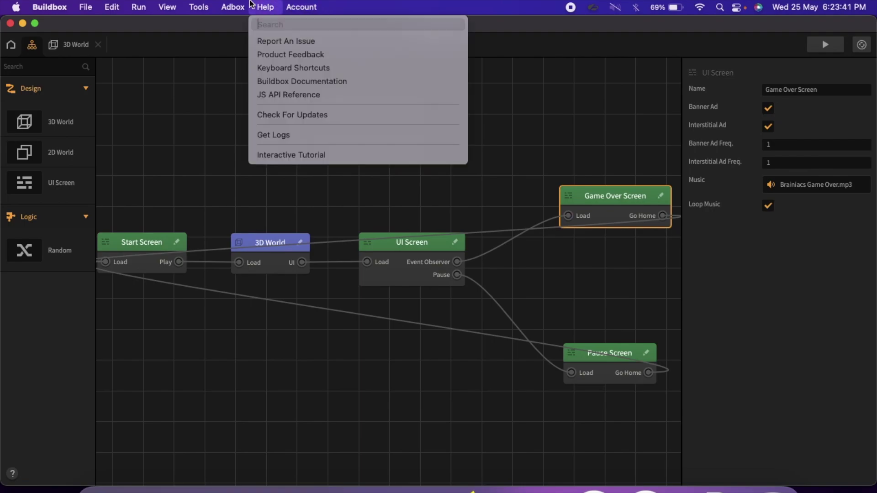
{"action": "mouse_move", "coordinate": [232, 4]}
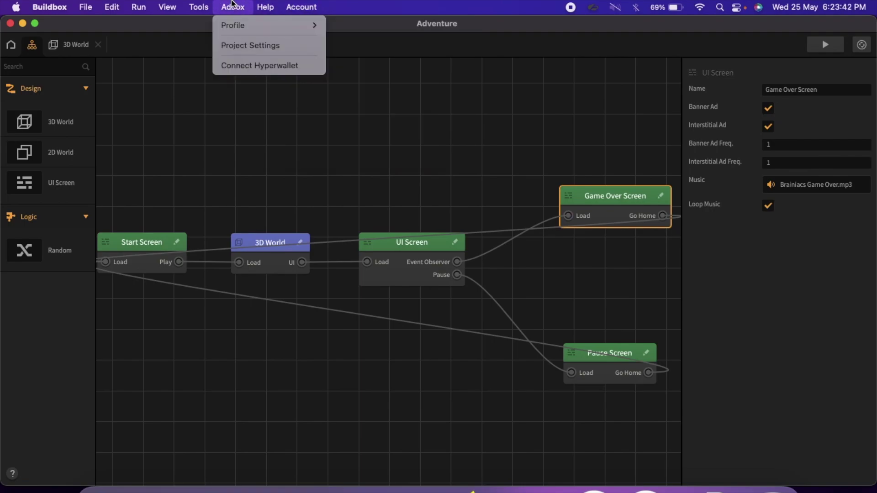
{"action": "left_click", "coordinate": [247, 45]}
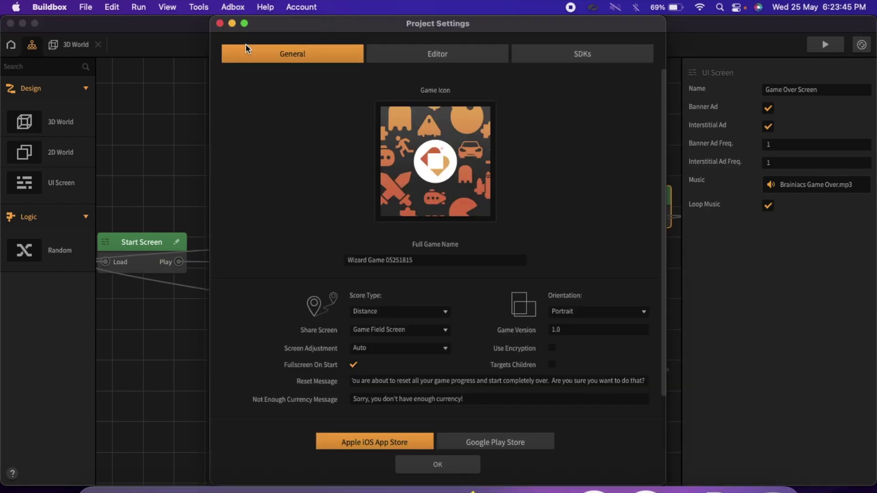
{"action": "scroll", "coordinate": [443, 297], "scroll_direction": "down", "scroll_amount": 3}
{"action": "scroll", "coordinate": [417, 180], "scroll_direction": "up", "scroll_amount": 3}
{"action": "scroll", "coordinate": [417, 228], "scroll_direction": "down", "scroll_amount": 3}
{"action": "left_click", "coordinate": [343, 407]}
{"action": "key", "text": "super+shift+Left"}
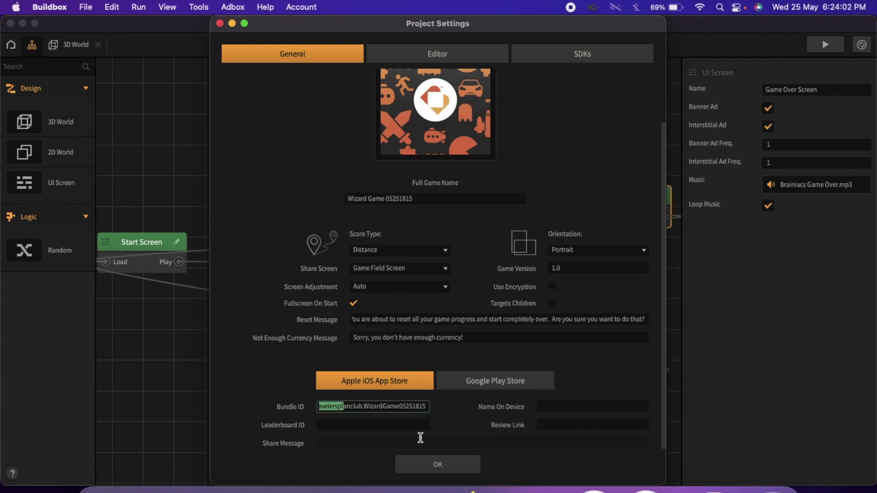
{"action": "key", "text": "BackSpace"}
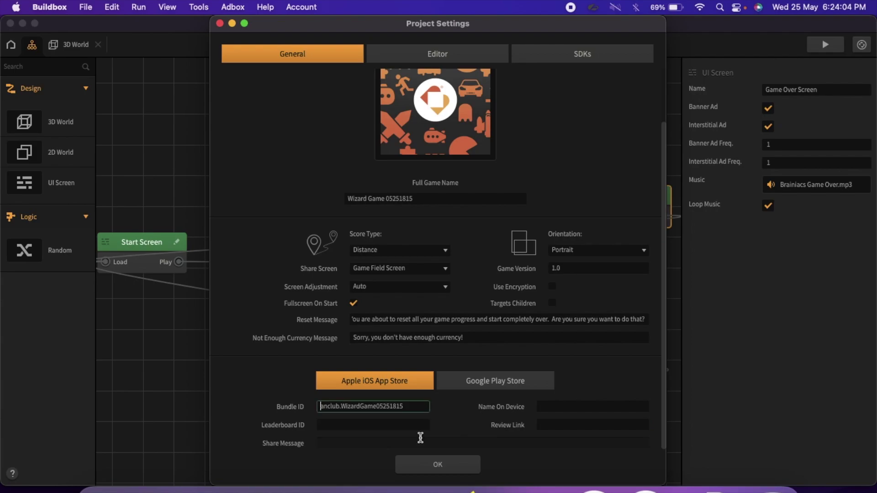
{"action": "type", "text": "thecodingbus."}
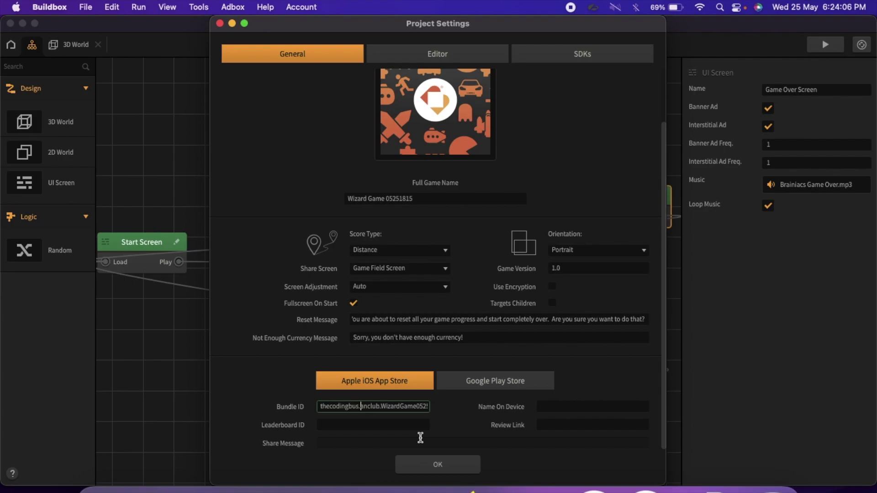
{"action": "left_click", "coordinate": [442, 470]}
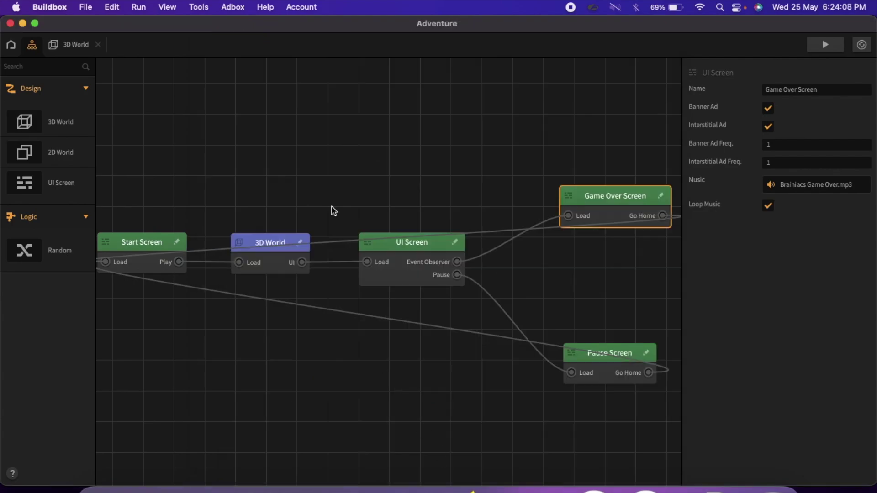
- Start the Android export, claim the bundle ID and declare the game not directed at children
{"action": "left_click", "coordinate": [52, 5]}
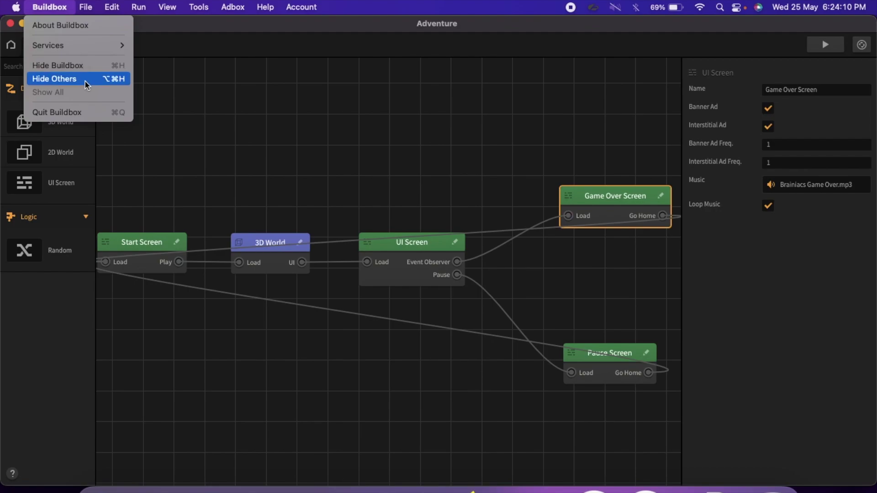
{"action": "mouse_move", "coordinate": [86, 6]}
{"action": "mouse_move", "coordinate": [114, 132]}
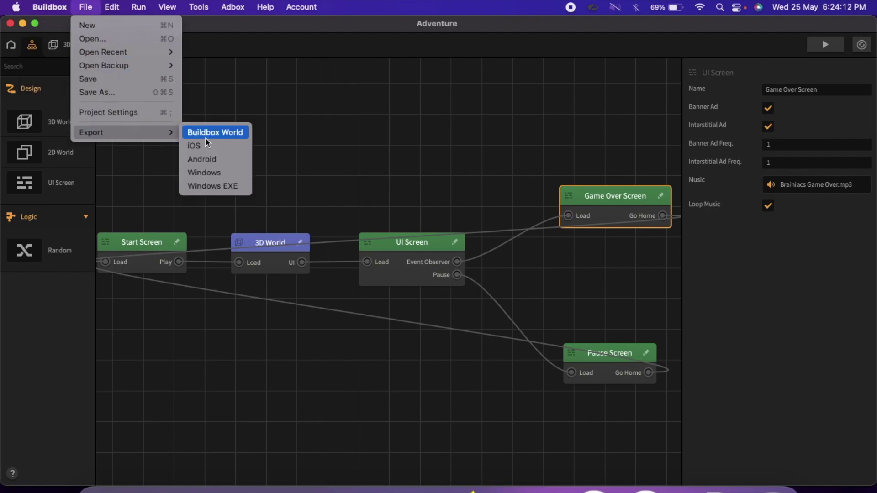
{"action": "left_click", "coordinate": [214, 160]}
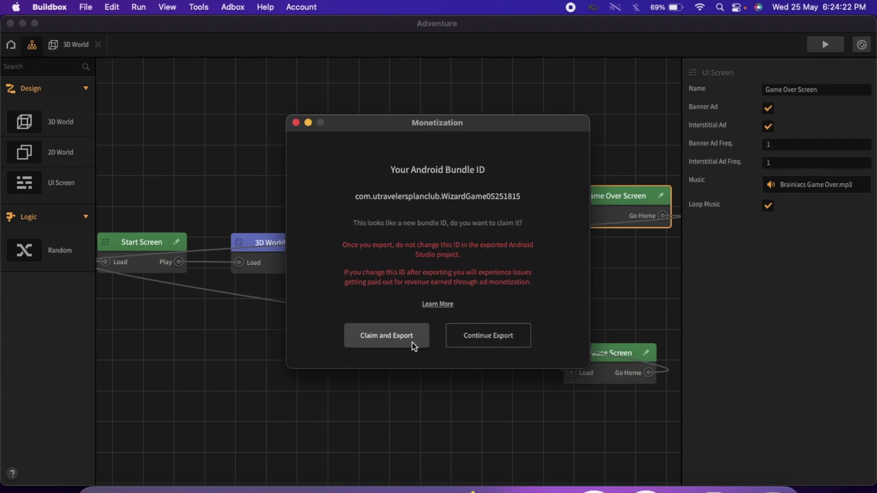
{"action": "left_click", "coordinate": [413, 343]}
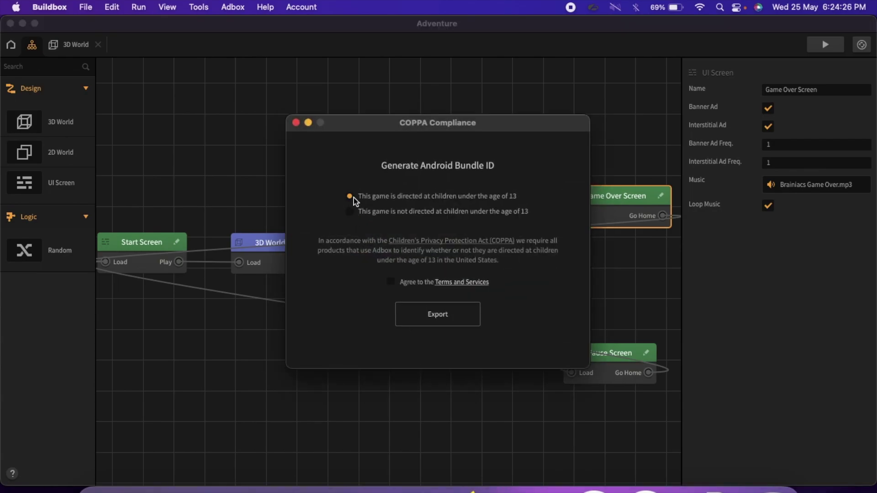
{"action": "left_click", "coordinate": [353, 212]}
{"action": "left_click", "coordinate": [391, 282]}
{"action": "left_click", "coordinate": [434, 311]}
- Accept the ad-network licence agreement and save the Android project into Downloads
{"action": "scroll", "coordinate": [435, 315], "scroll_direction": "down", "scroll_amount": 20}
{"action": "scroll", "coordinate": [434, 320], "scroll_direction": "up", "scroll_amount": 5}
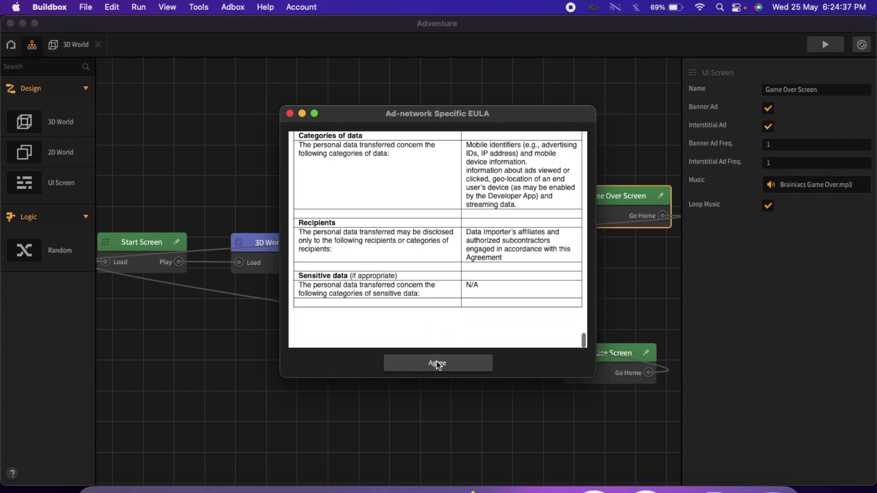
{"action": "left_click", "coordinate": [436, 363]}
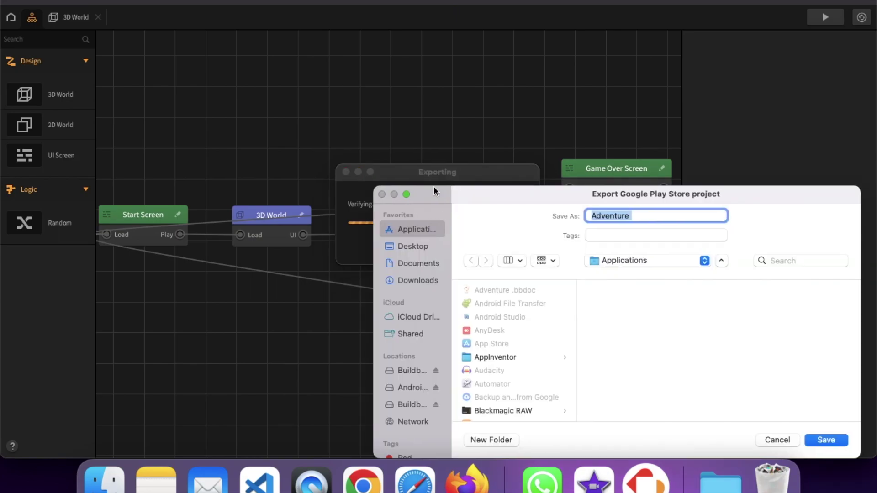
{"action": "left_click_drag", "start_coordinate": [434, 188], "coordinate": [279, 95]}
{"action": "left_click", "coordinate": [249, 169]}
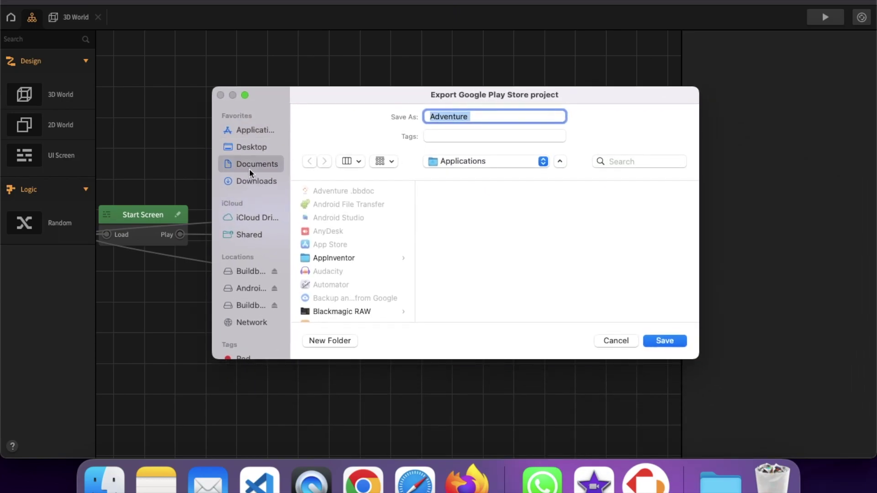
{"action": "left_click", "coordinate": [260, 183]}
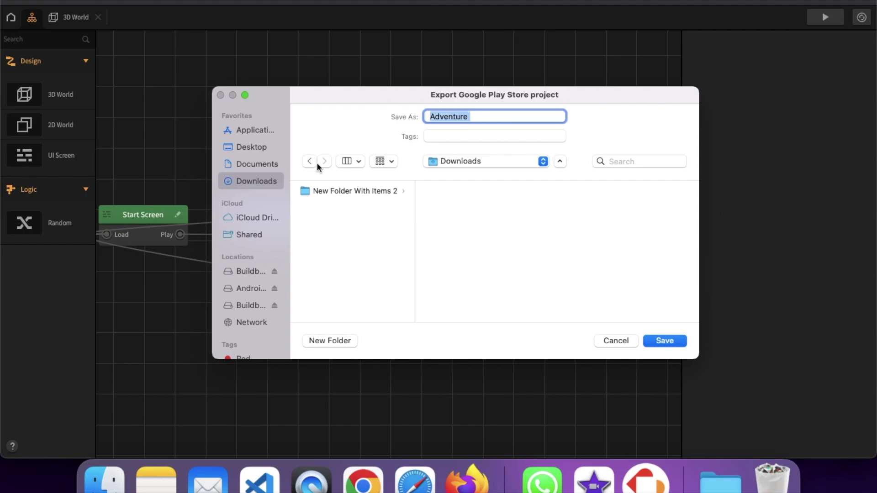
{"action": "left_click", "coordinate": [667, 341]}
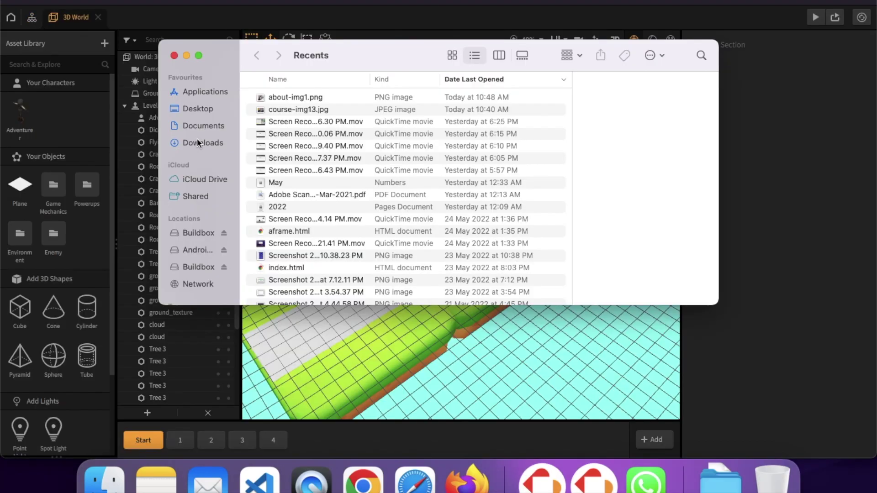
- In a full-screen Finder window, open Downloads > Adventure > android
{"action": "left_click", "coordinate": [200, 142]}
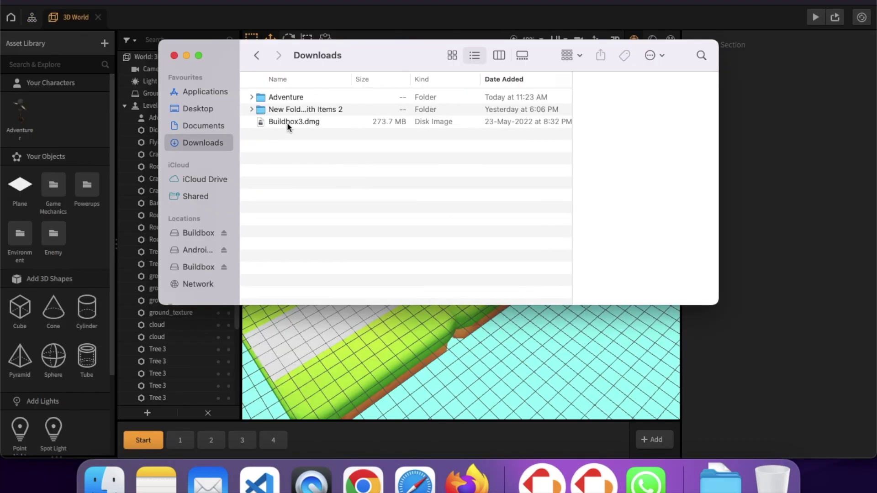
{"action": "left_click", "coordinate": [199, 55]}
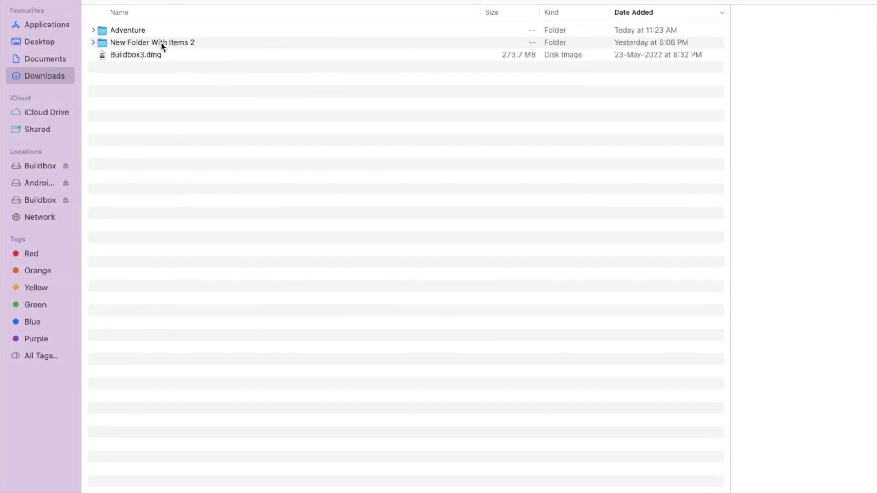
{"action": "double_click", "coordinate": [125, 30]}
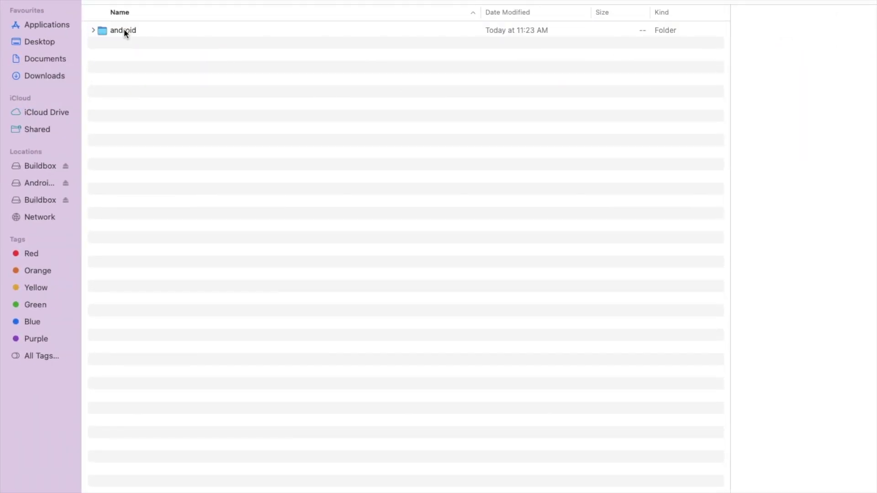
{"action": "double_click", "coordinate": [130, 30]}
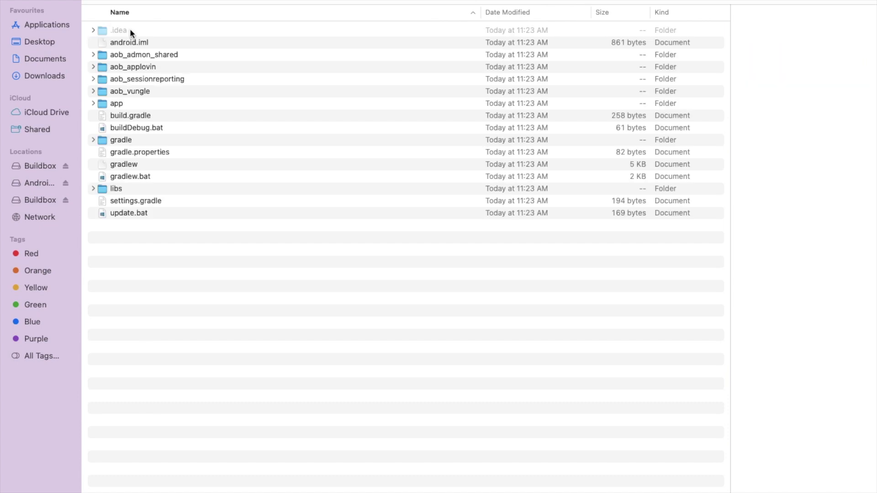
{"action": "mouse_move", "coordinate": [1, 492]}
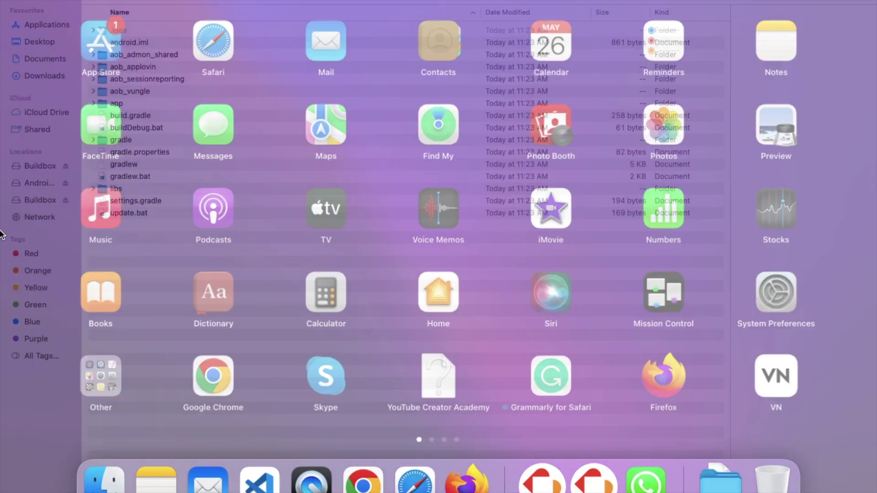
{"action": "left_click", "coordinate": [2, 234]}
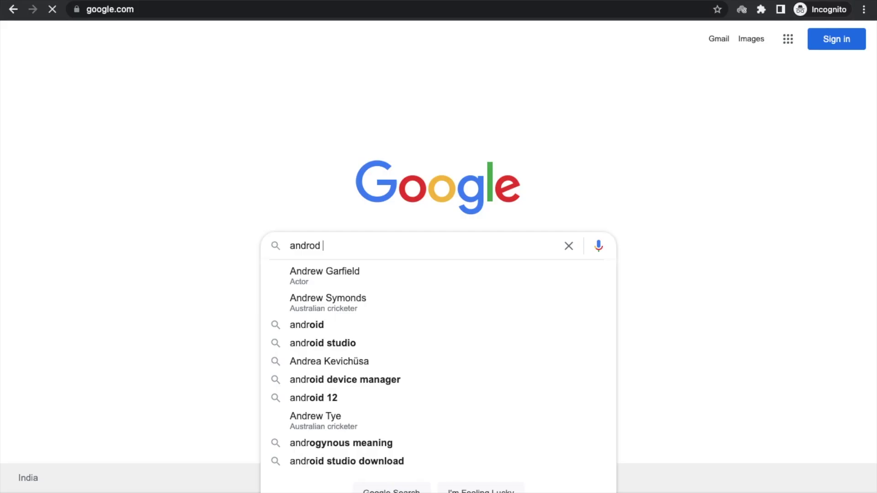
- Search Google for Android Studio and open its download page on developer.android.com
{"action": "type", "text": "od studio"}
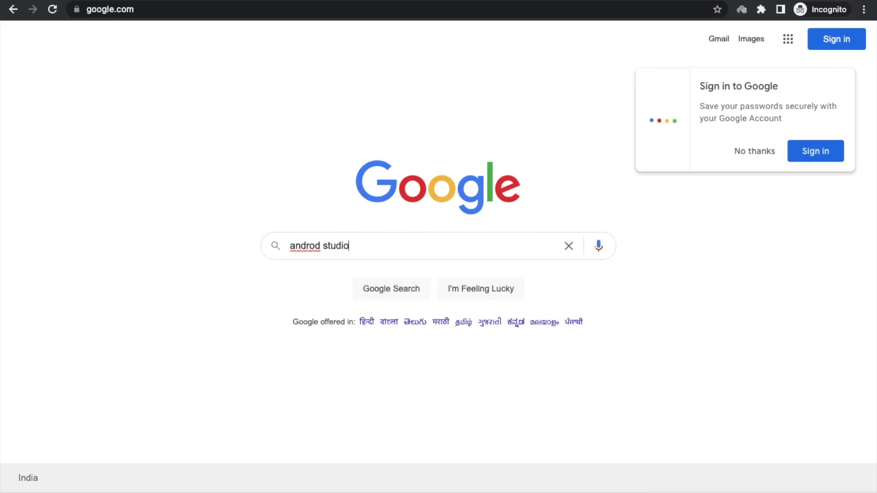
{"action": "key", "text": "Return"}
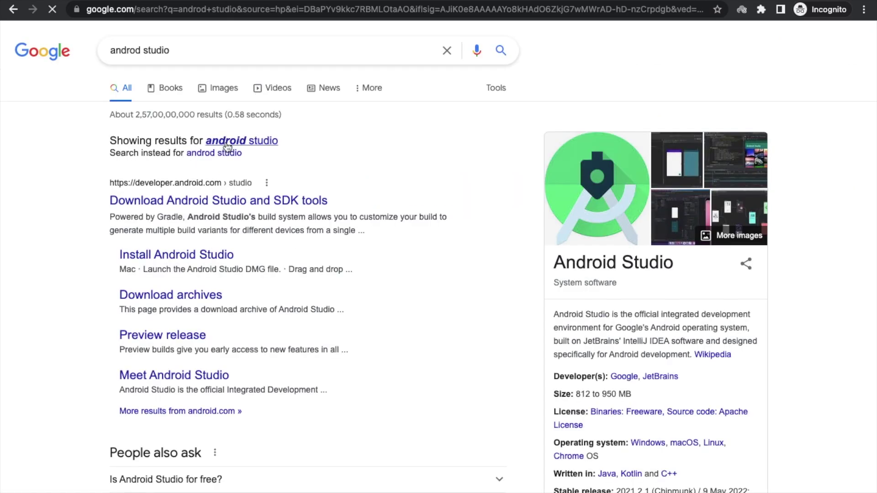
{"action": "left_click", "coordinate": [211, 155]}
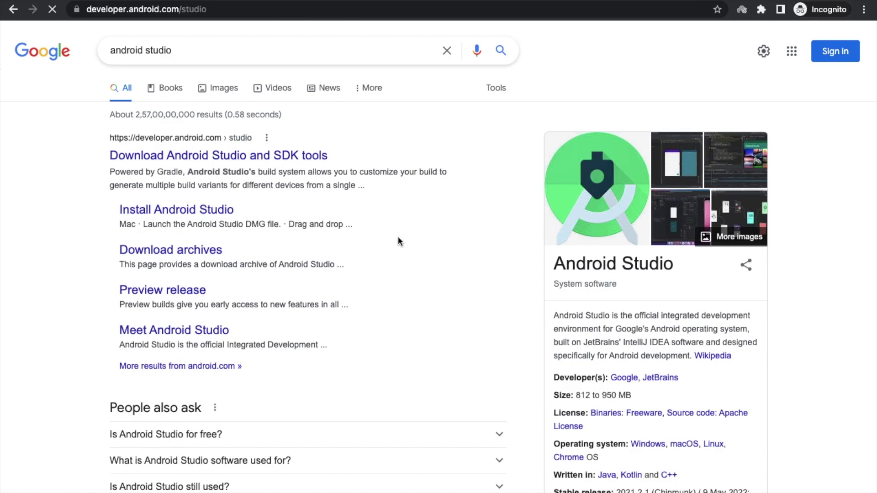
{"action": "scroll", "coordinate": [398, 237], "scroll_direction": "down", "scroll_amount": 3}
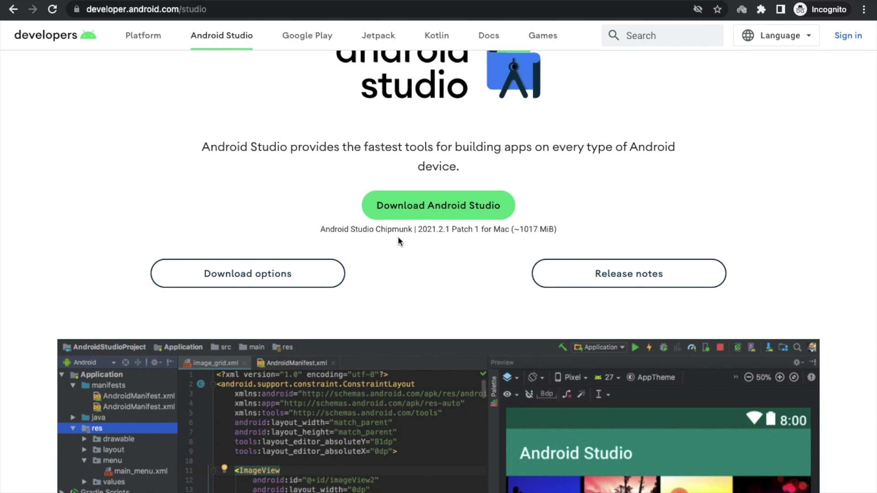
- Launch Android Studio from the app launcher
{"action": "key", "text": "F4"}
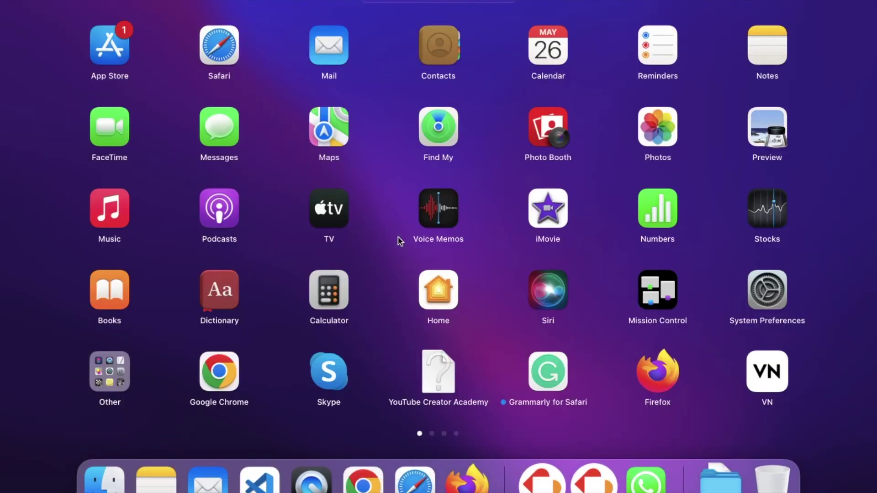
{"action": "type", "text": "and"}
{"action": "left_click", "coordinate": [332, 52]}
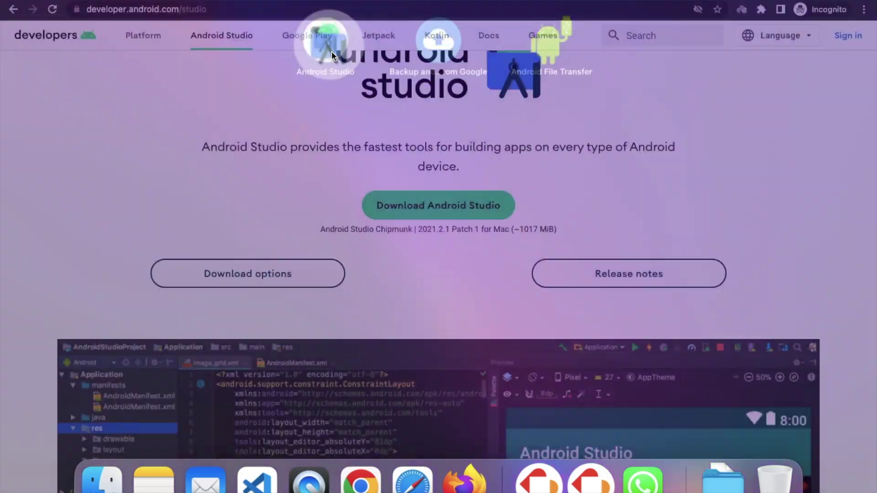
{"action": "left_click_drag", "start_coordinate": [294, 35], "coordinate": [256, 31]}
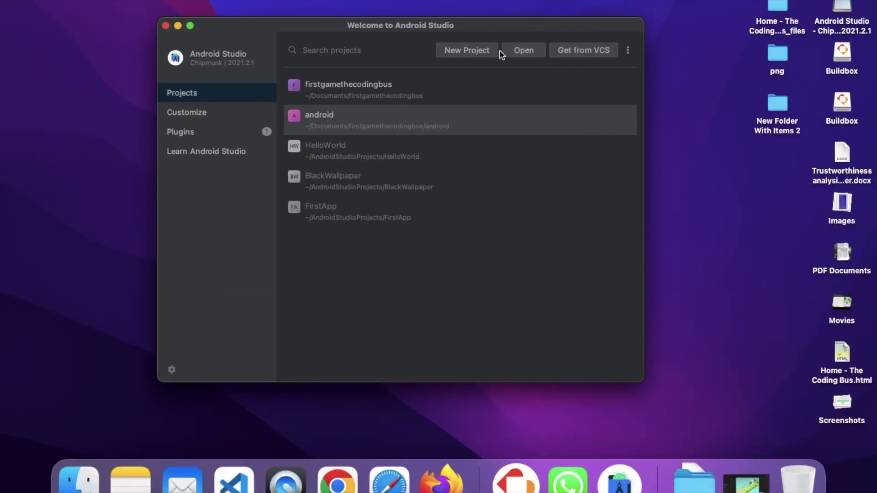
- Open Downloads/Adventure/android as a trusted project and let the Gradle sync finish
{"action": "left_click", "coordinate": [523, 51]}
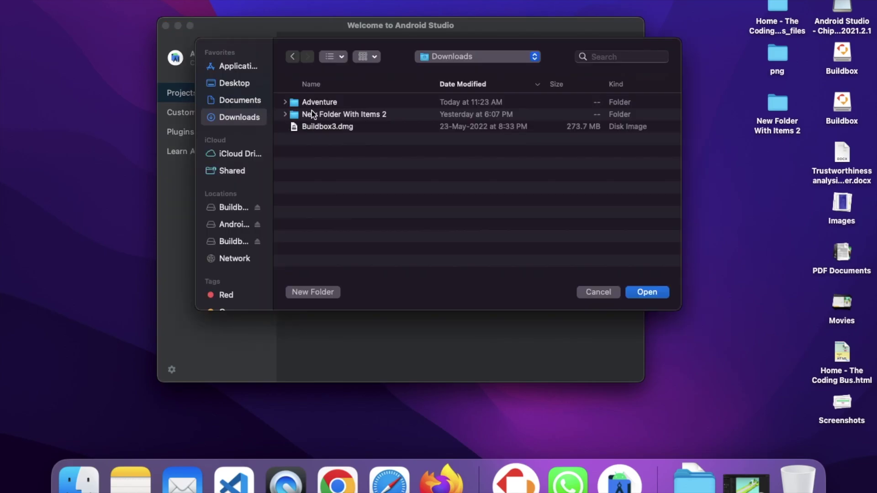
{"action": "double_click", "coordinate": [327, 103]}
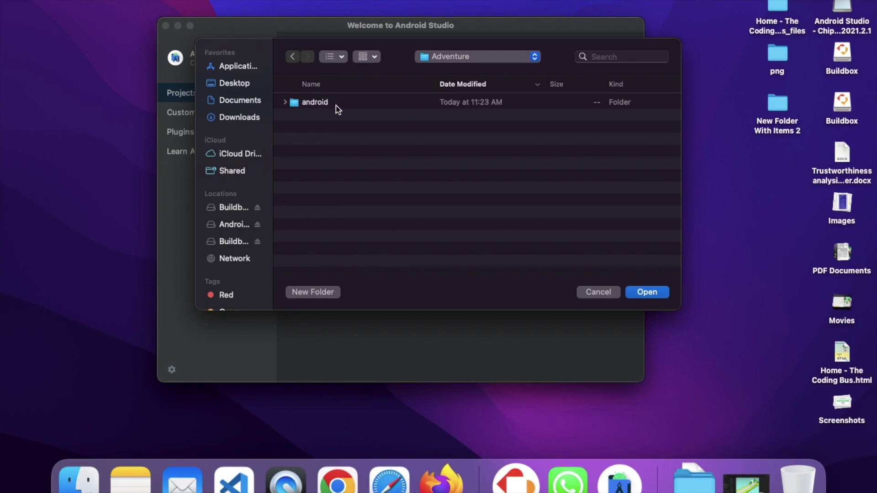
{"action": "left_click", "coordinate": [302, 108]}
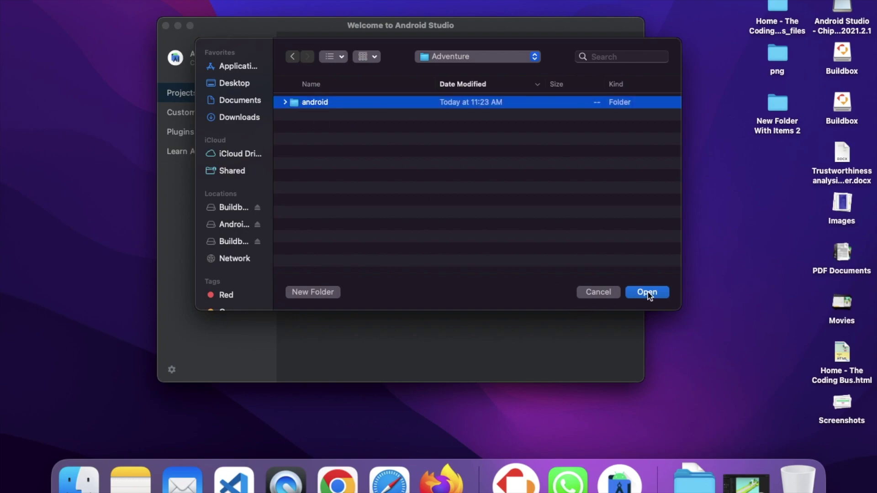
{"action": "left_click", "coordinate": [647, 292]}
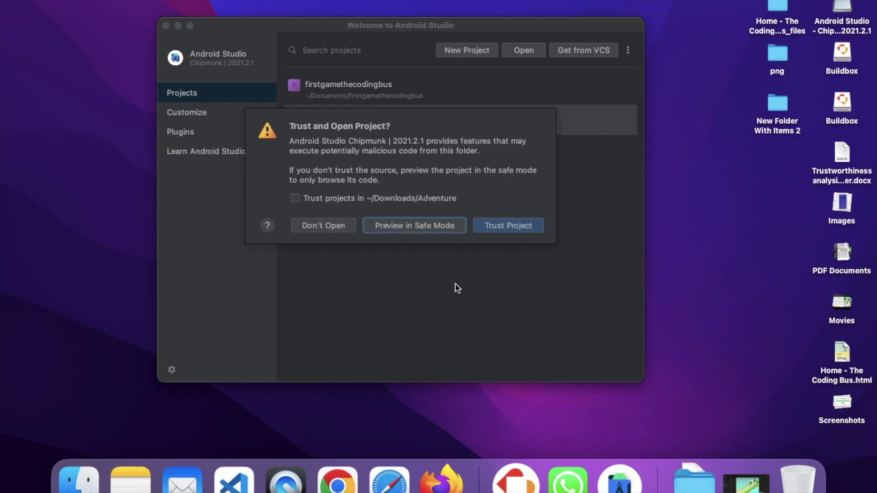
{"action": "left_click", "coordinate": [342, 201]}
{"action": "left_click", "coordinate": [523, 228]}
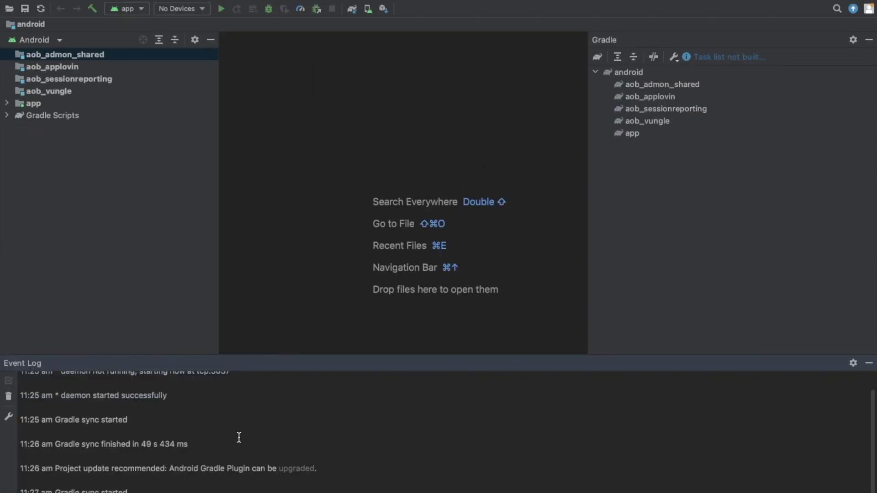
{"action": "mouse_move", "coordinate": [252, 2]}
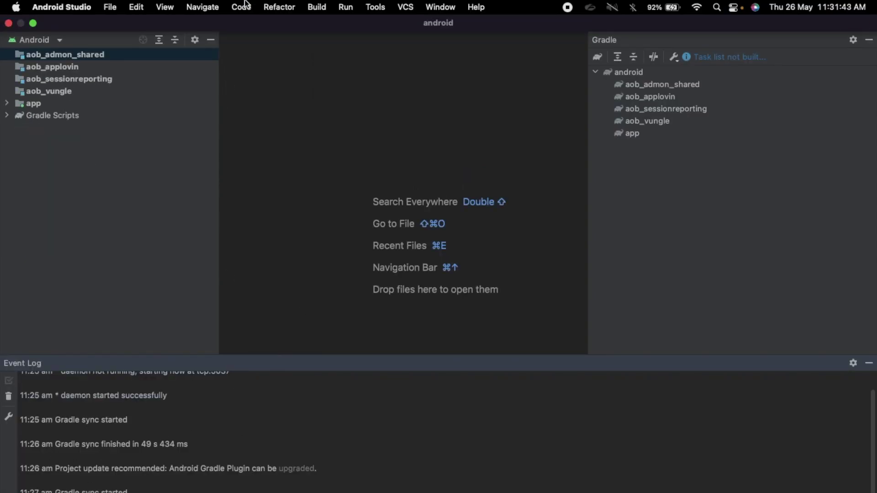
- Start Build > Generate Signed Bundle / APK, choose APK and continue to the key store step
{"action": "left_click", "coordinate": [315, 12]}
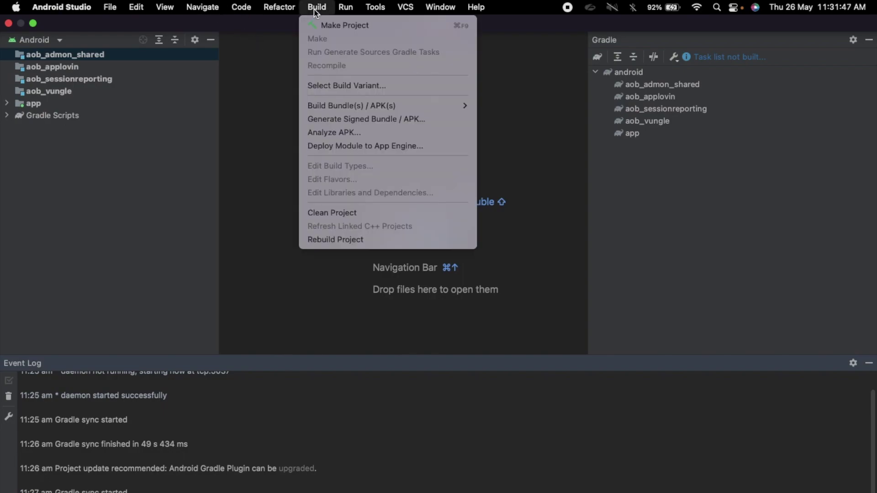
{"action": "mouse_move", "coordinate": [329, 105]}
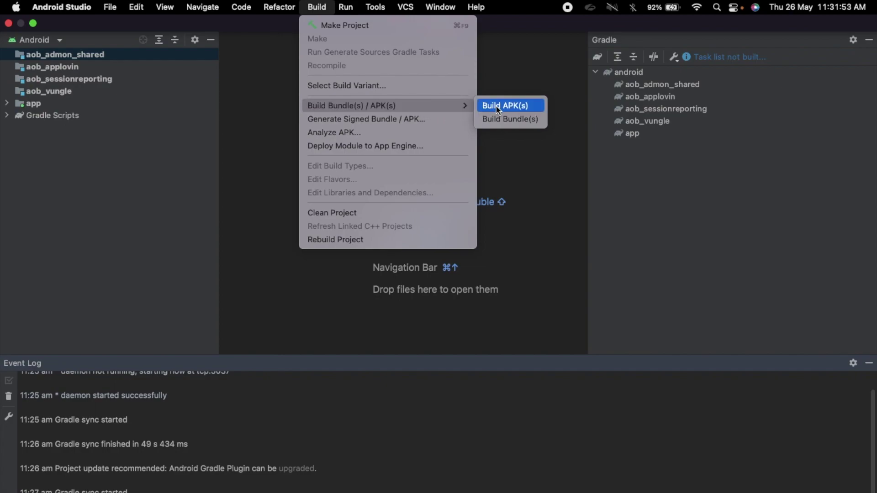
{"action": "left_click", "coordinate": [388, 119]}
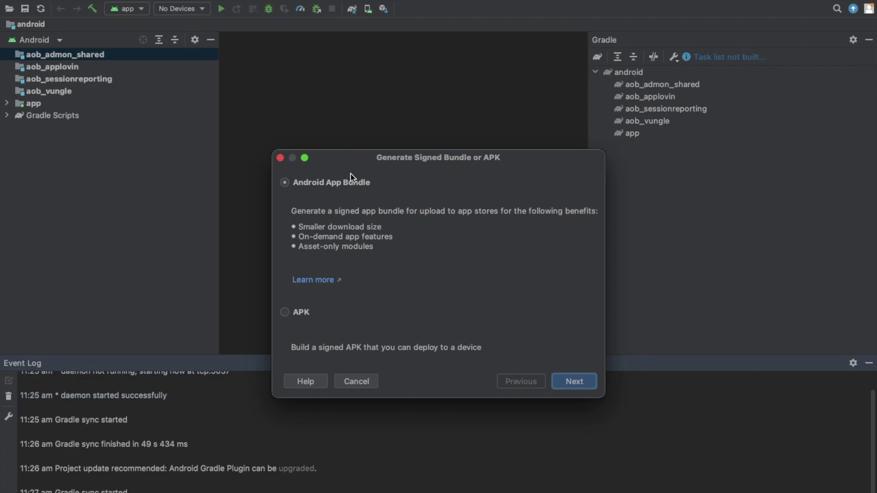
{"action": "left_click_drag", "start_coordinate": [369, 163], "coordinate": [351, 109]}
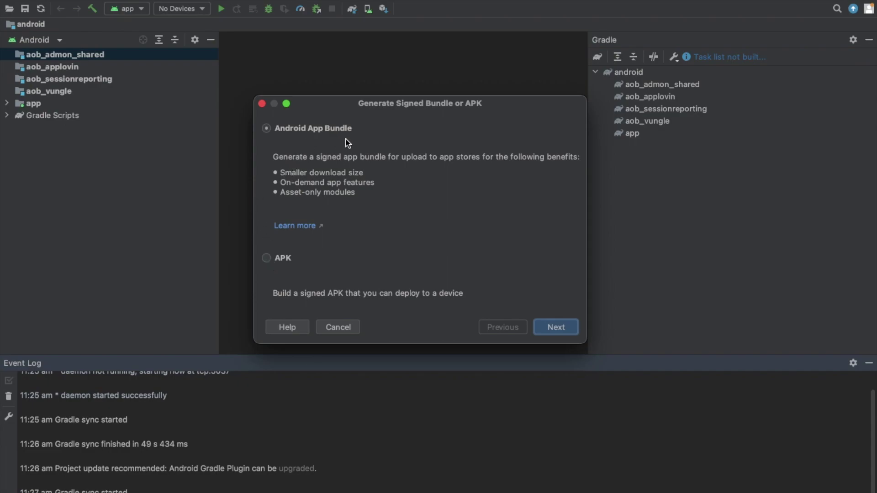
{"action": "left_click", "coordinate": [269, 260]}
{"action": "left_click", "coordinate": [566, 327]}
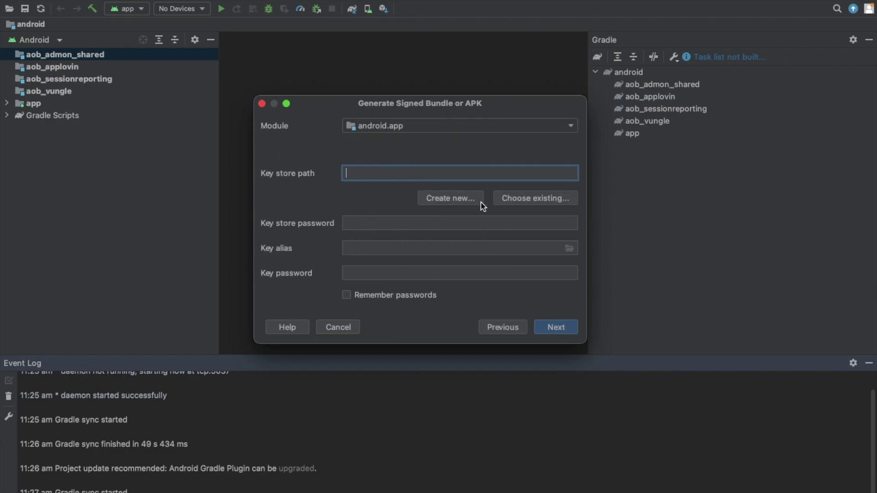
- Create a new key store and enter and confirm its password
{"action": "left_click", "coordinate": [467, 202]}
{"action": "left_click", "coordinate": [353, 115]}
{"action": "type", "text": "123456"}
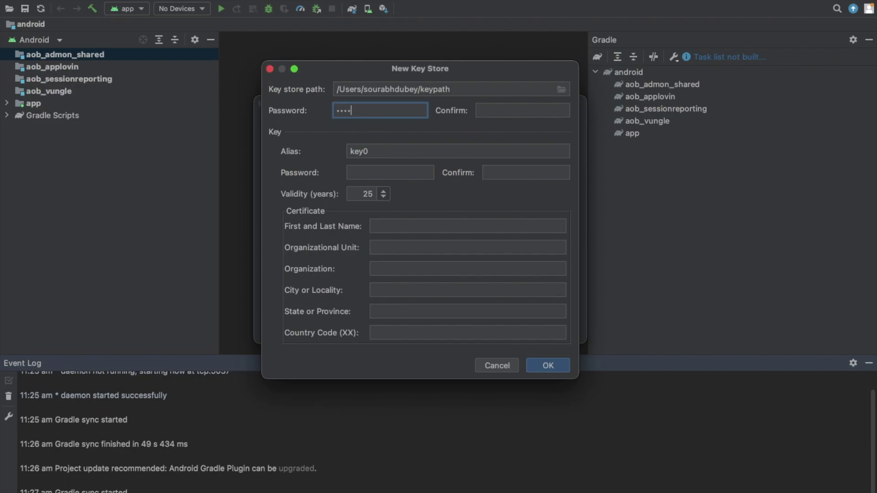
{"action": "key", "text": "Tab"}
{"action": "type", "text": "123456"}
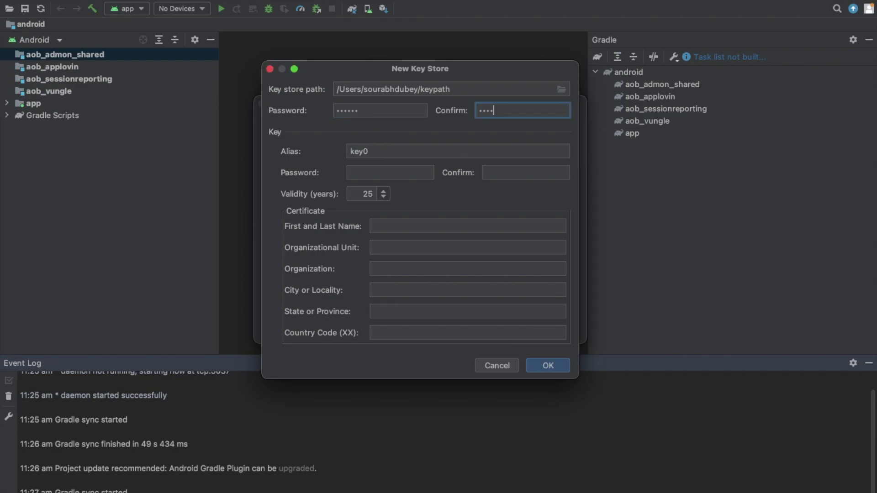
{"action": "key", "text": "Tab"}
- Enter and confirm the key password, name the certificate 'the coding bus', and save the key store
{"action": "left_click", "coordinate": [526, 172]}
{"action": "left_click", "coordinate": [378, 176]}
{"action": "type", "text": "123456"}
{"action": "key", "text": "Tab"}
{"action": "type", "text": "12345"}
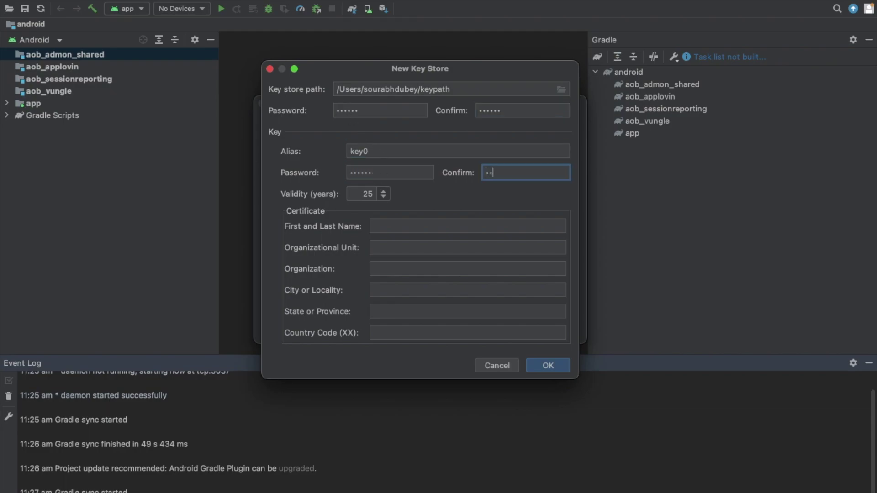
{"action": "type", "text": "6"}
{"action": "left_click", "coordinate": [415, 227]}
{"action": "type", "text": "the coding bus"}
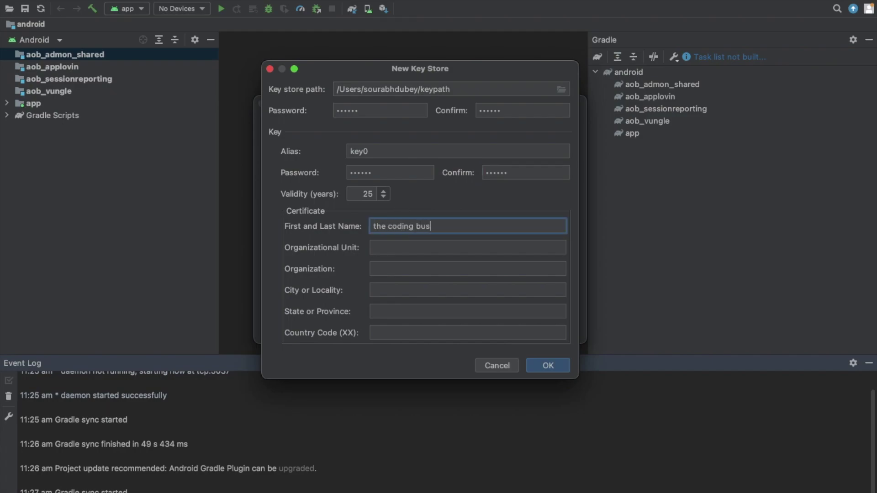
{"action": "left_click", "coordinate": [555, 364]}
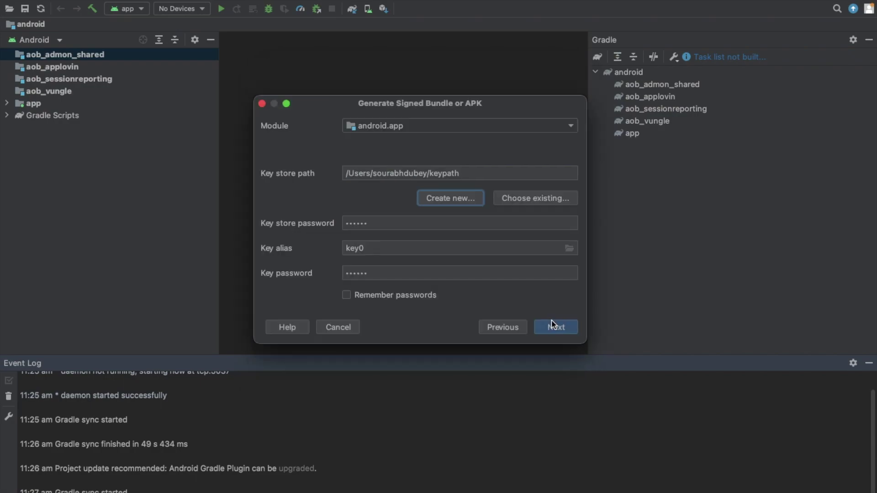
- Choose the release build variant and finish the wizard to build the signed APK
{"action": "left_click", "coordinate": [553, 326]}
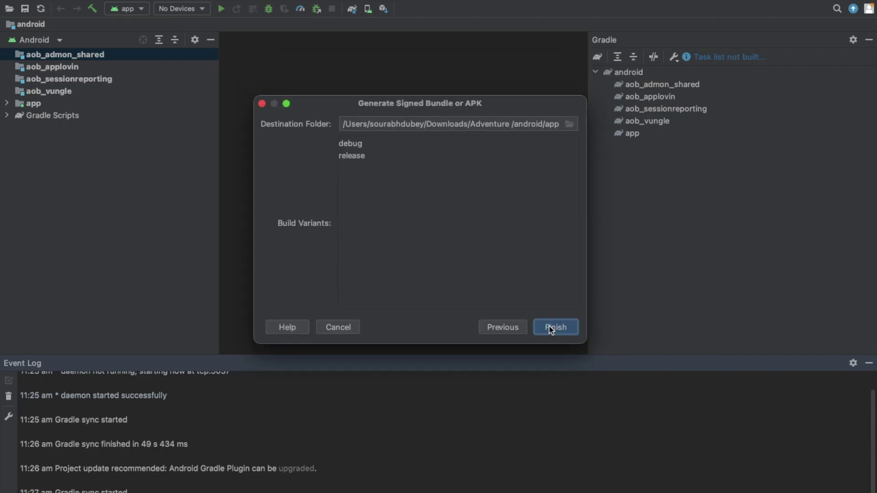
{"action": "left_click", "coordinate": [356, 158]}
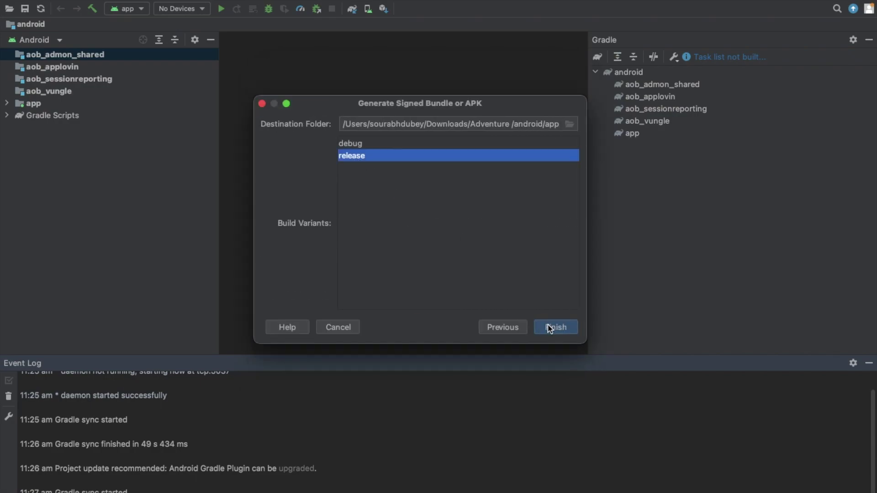
{"action": "left_click", "coordinate": [550, 329]}
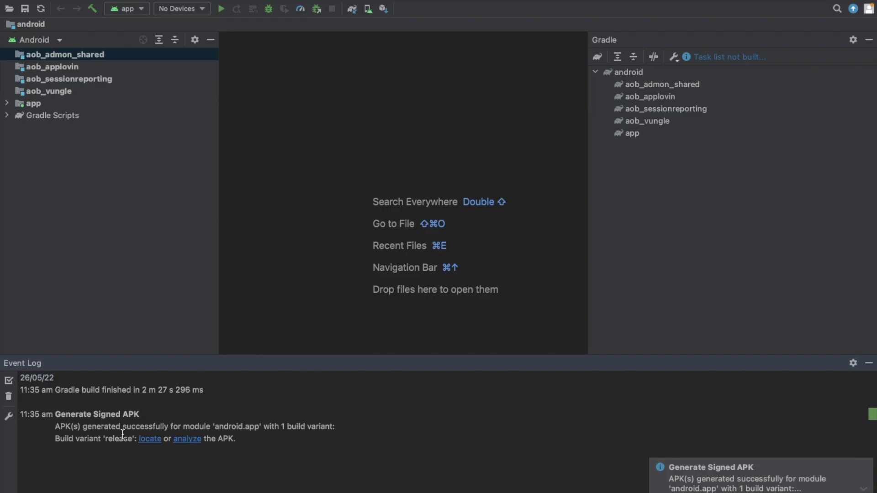
- Locate the built APK and select app-release.apk (36.5 MB) in the release folder
{"action": "left_click", "coordinate": [150, 440]}
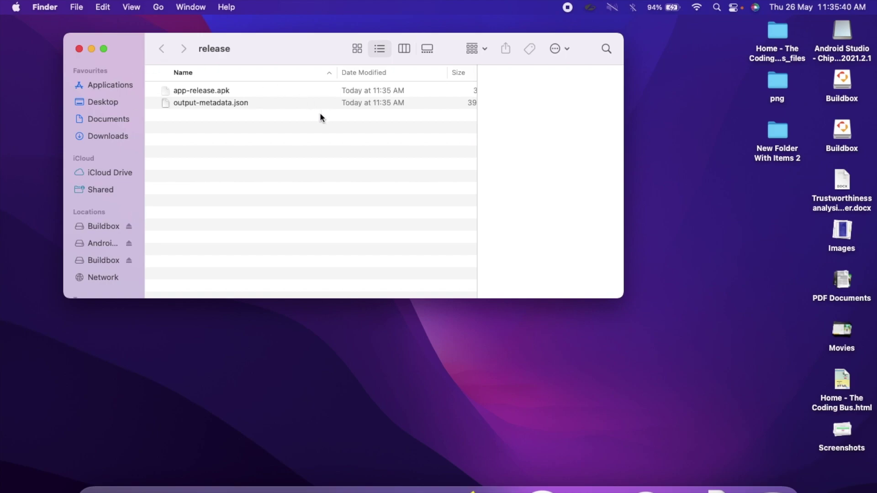
{"action": "left_click", "coordinate": [185, 92]}
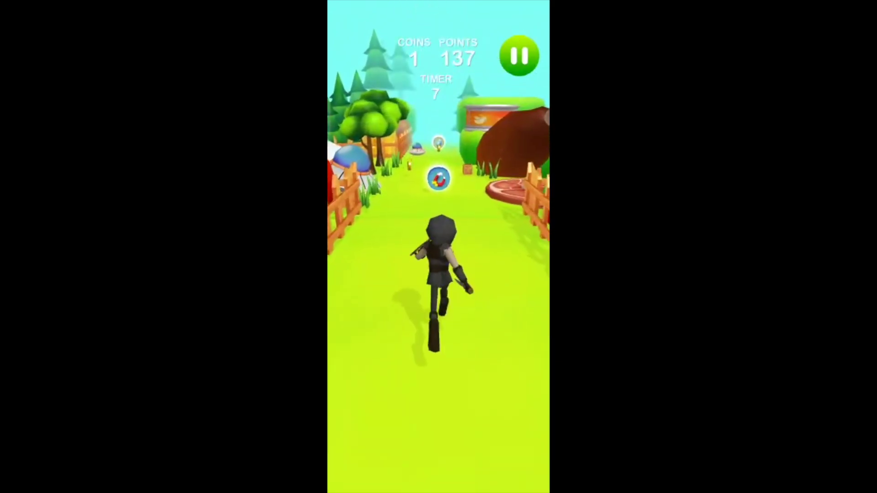
- Swipe left to move the runner into the left lane, reaching 2 coins and 166 points
{"action": "left_click_drag", "start_coordinate": [470, 298], "coordinate": [402, 298]}
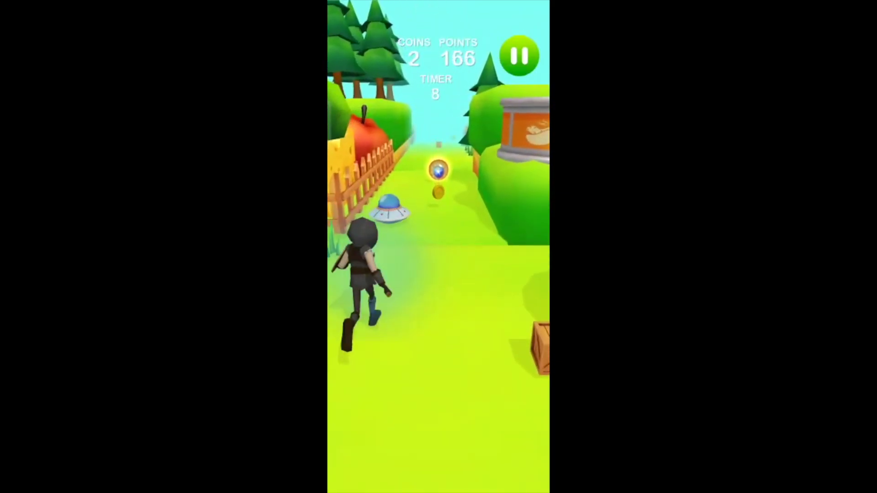